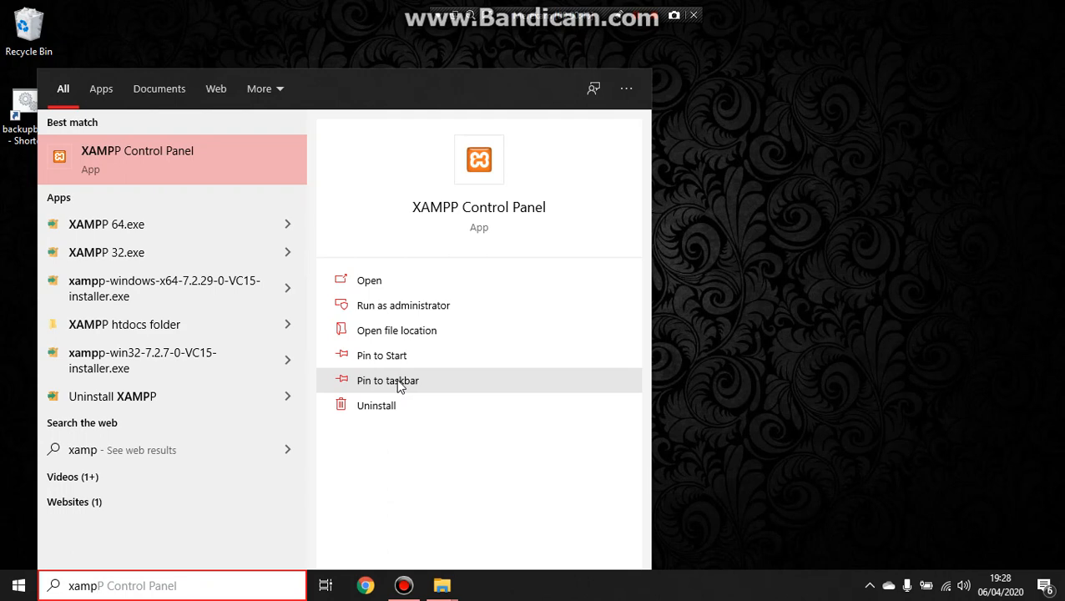
Step: Pin XAMPP Control Panel to the taskbar and close the search results
left_click(399, 386)
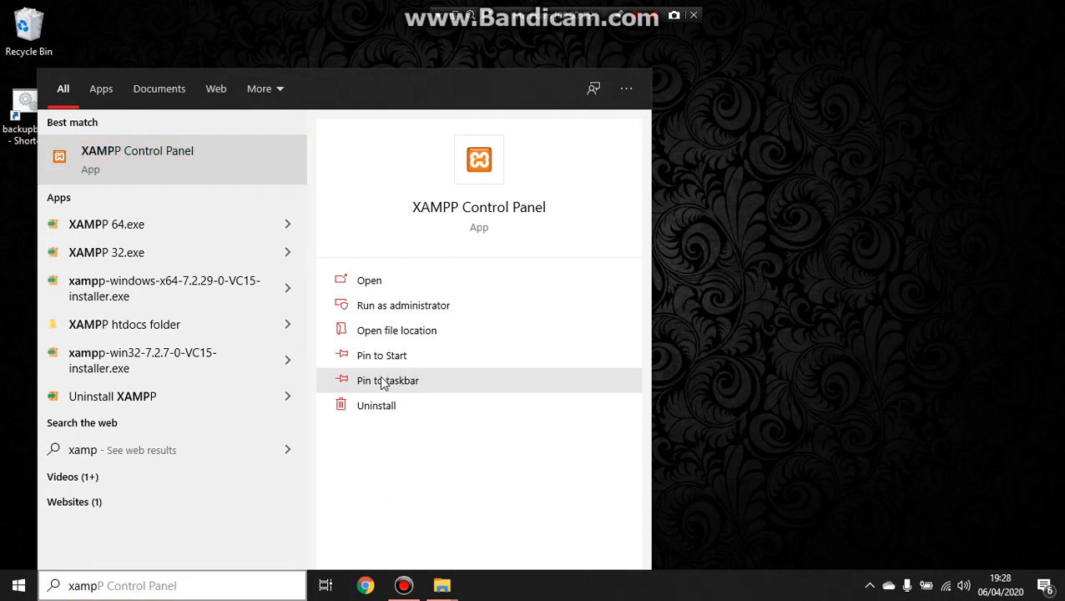
left_click(384, 382)
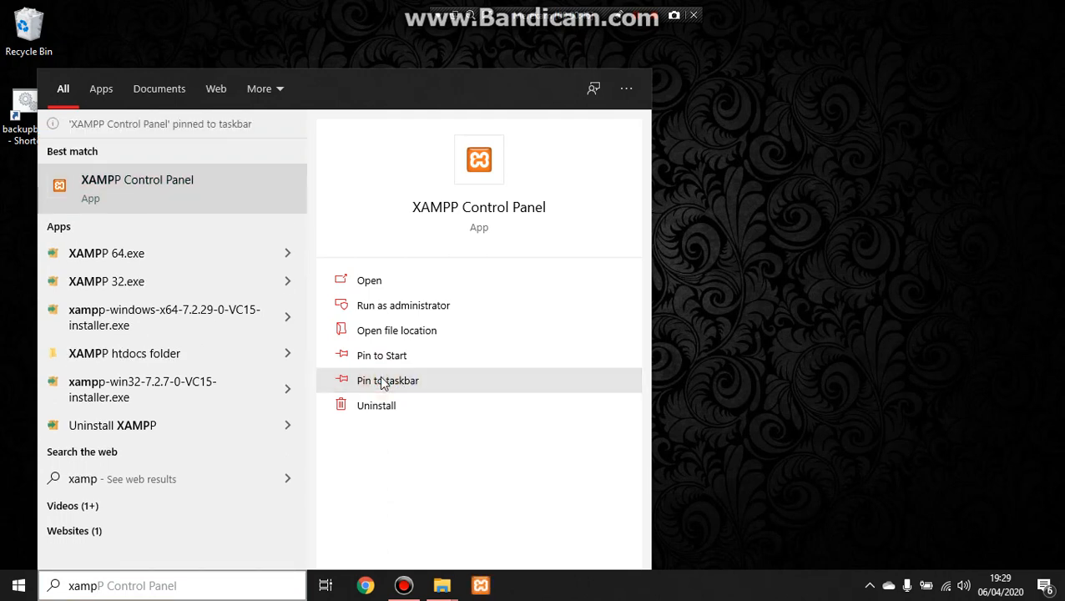
left_click(697, 337)
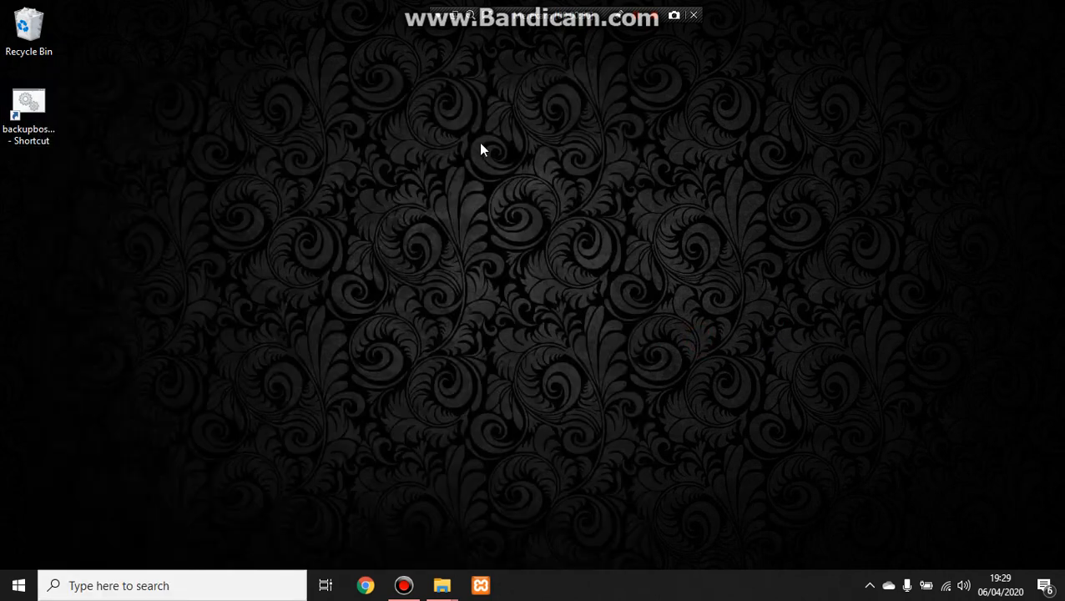
Step: Launch XAMPP Control Panel and start the Apache and MySQL modules
left_click(481, 586)
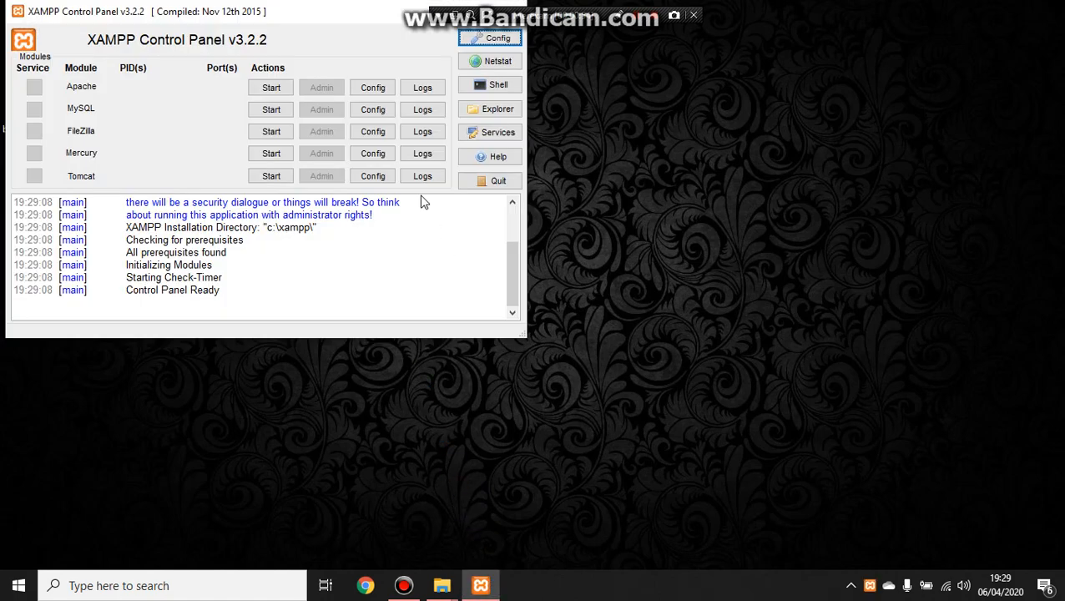
left_click(284, 92)
left_click(275, 110)
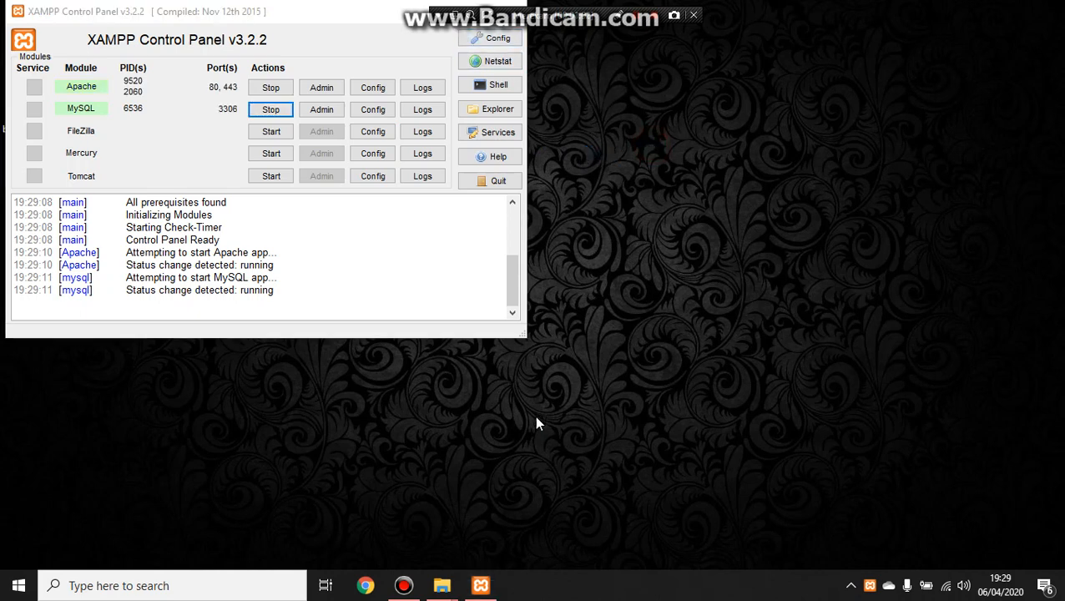
Step: Move the XAMPP Control Panel window and minimize it
left_click_drag(363, 10, 380, 81)
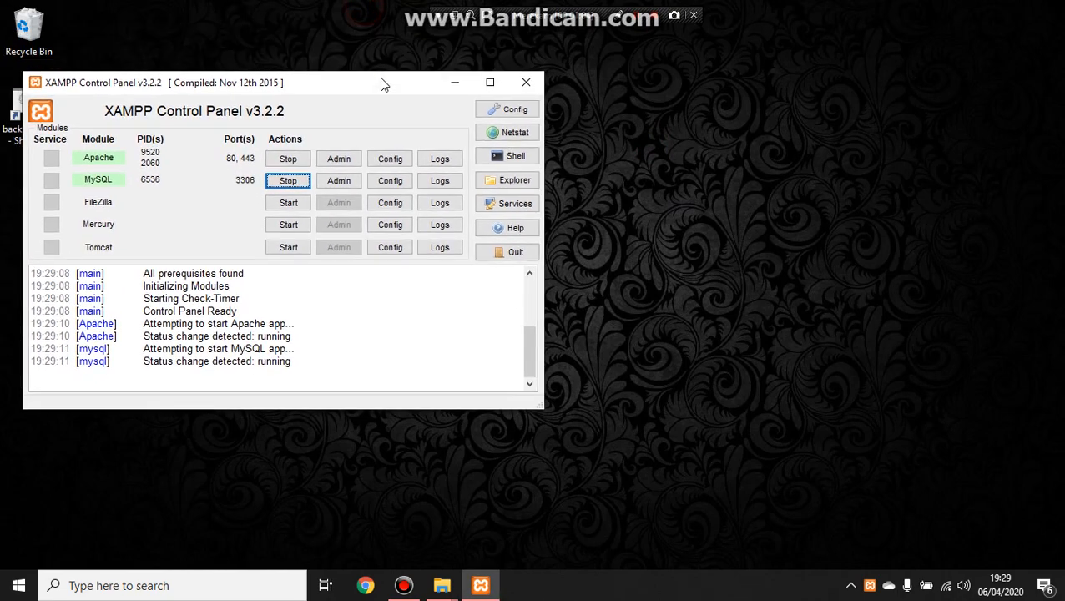
left_click(454, 83)
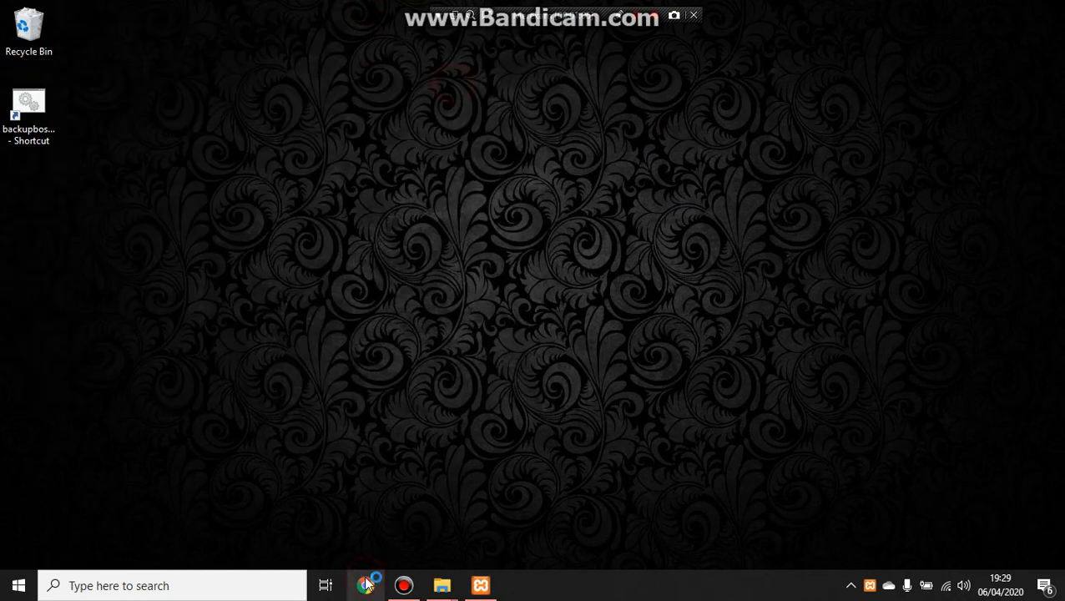
Step: Open Chrome and load localhost/bos1 in the address bar
left_click(366, 585)
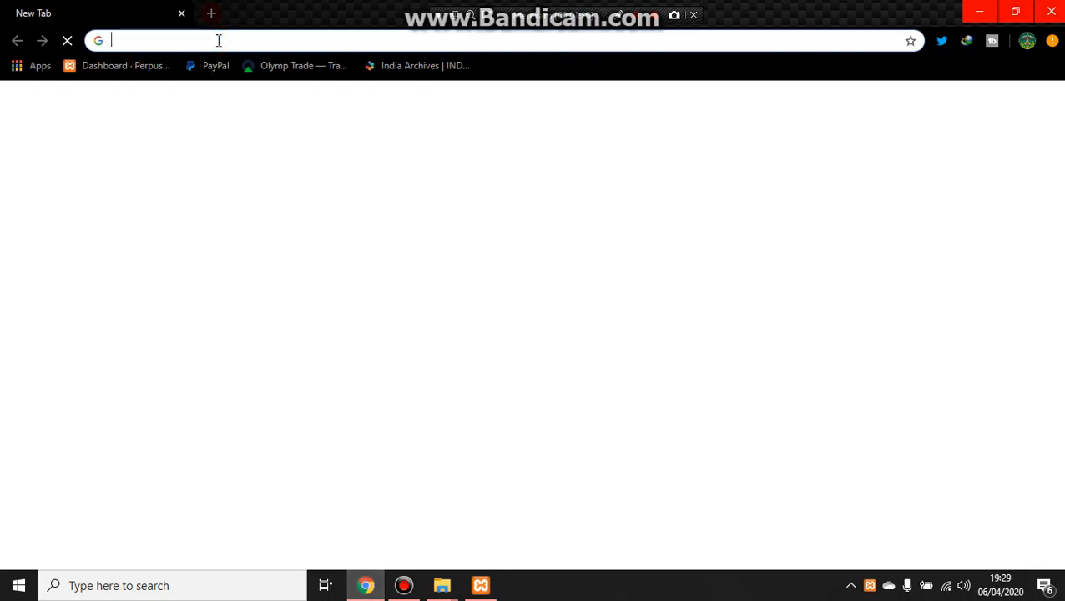
type("loca")
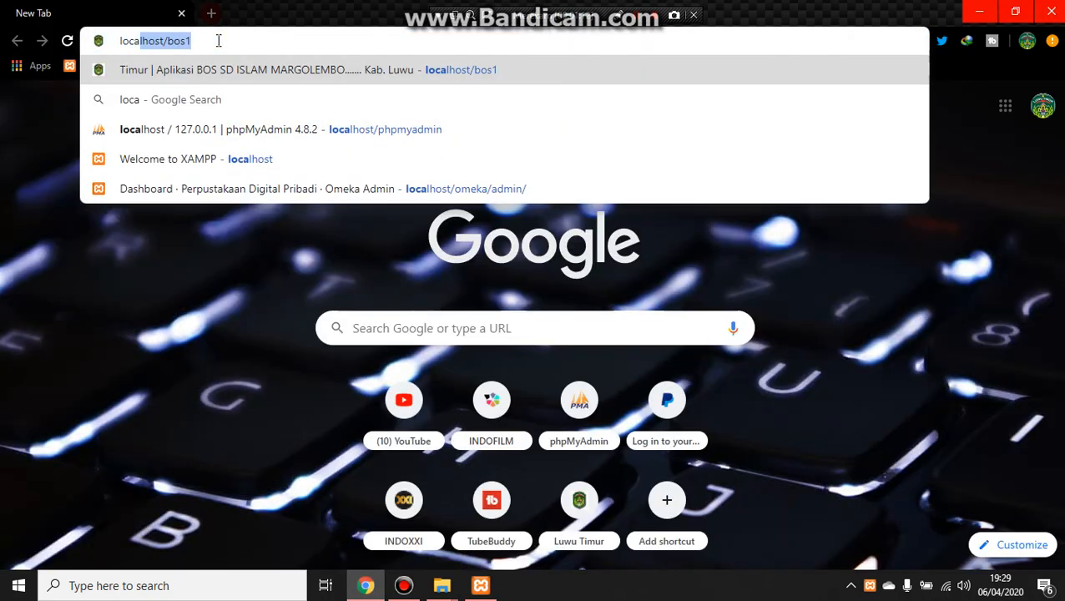
type("lhos")
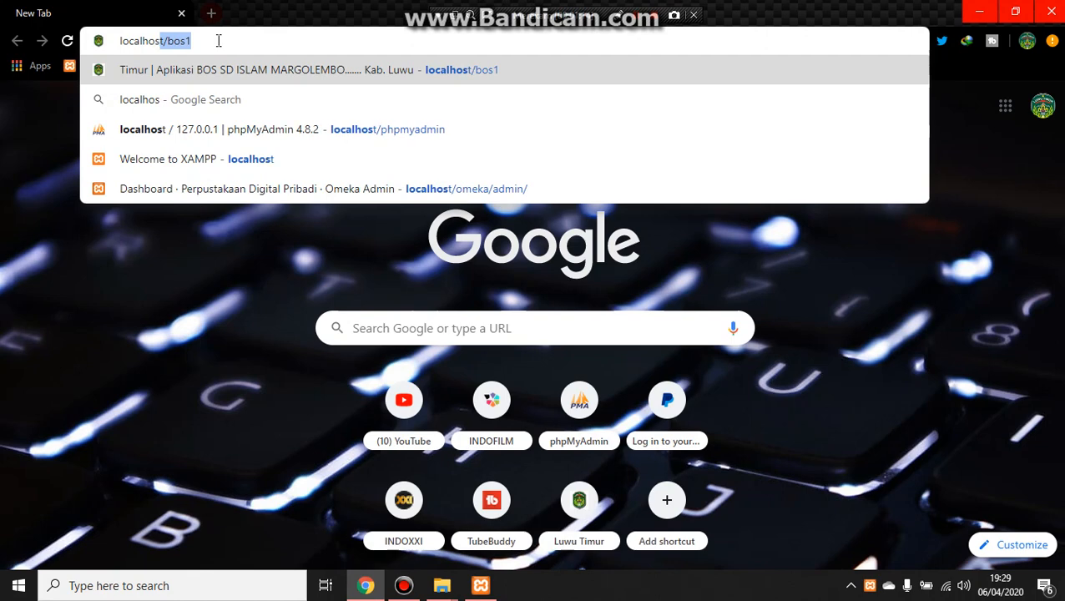
type("t/")
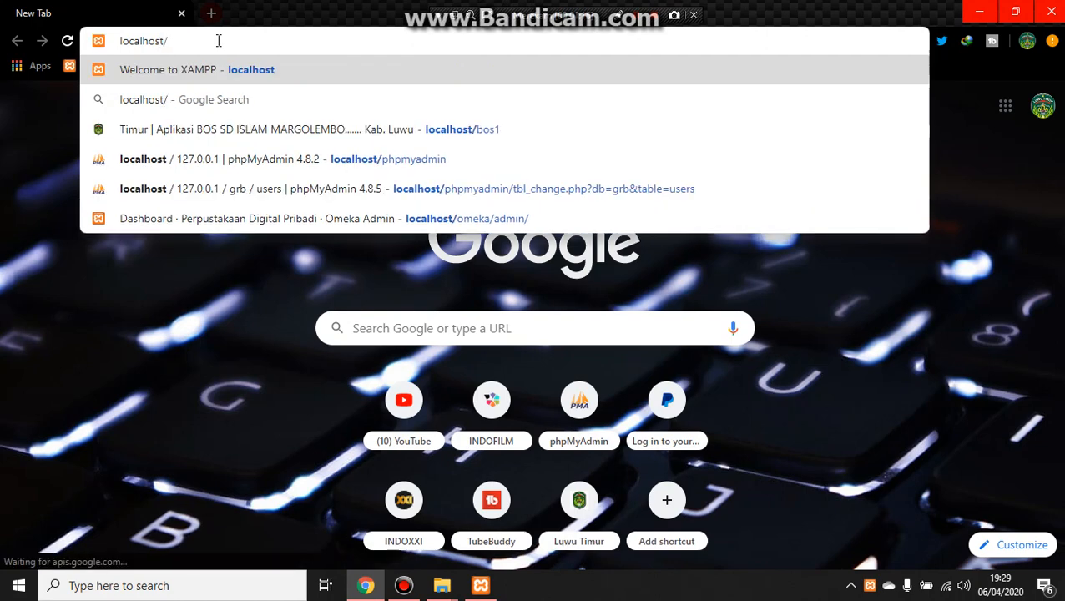
type("bos1")
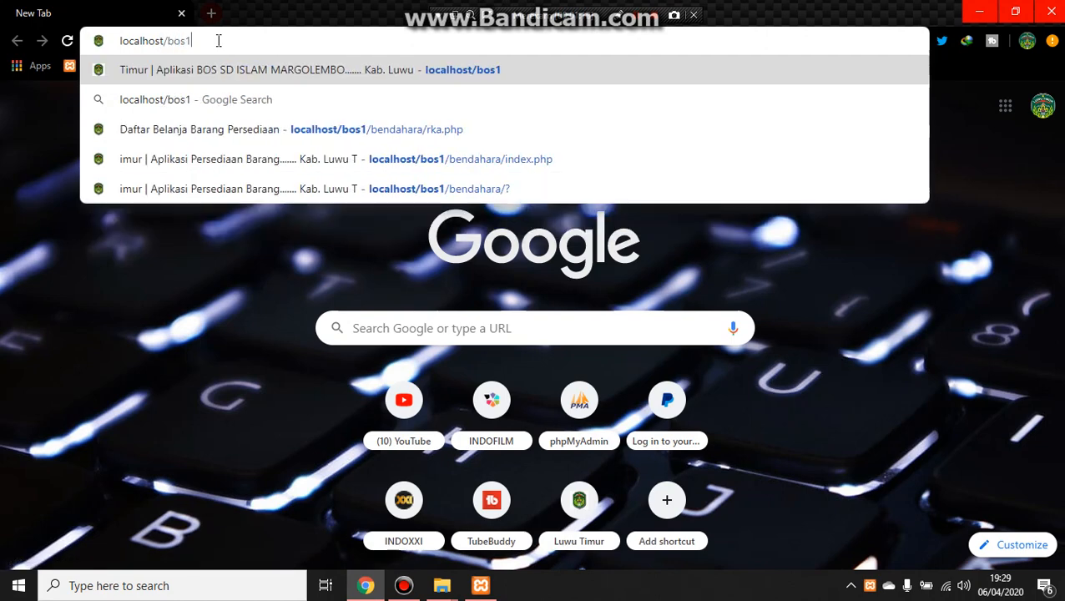
key("Return")
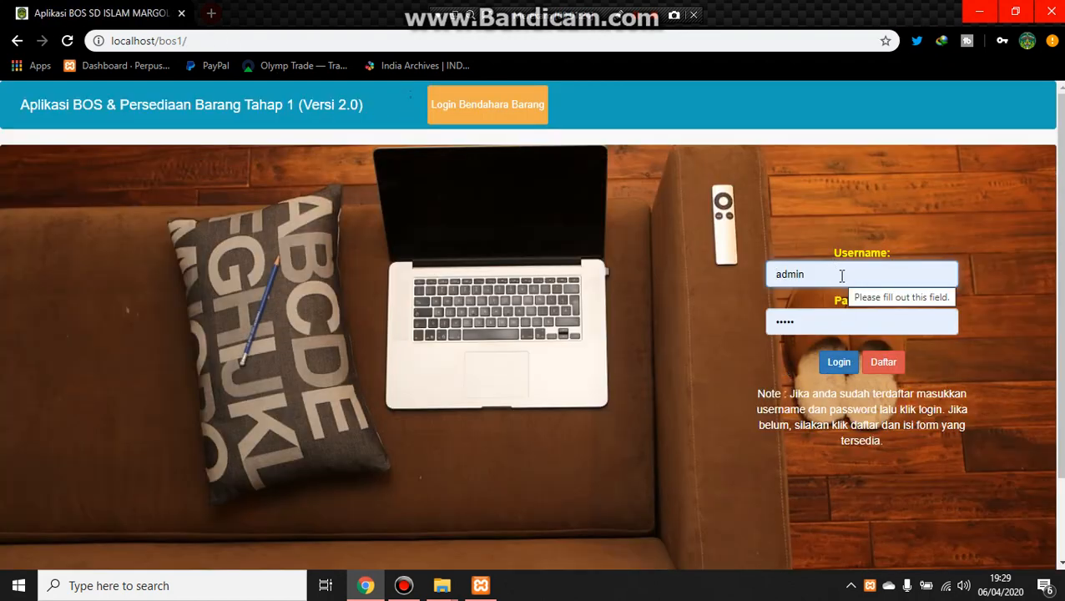
Step: Log in as admin and open the Daftar Barang Sekolah list
left_click(838, 369)
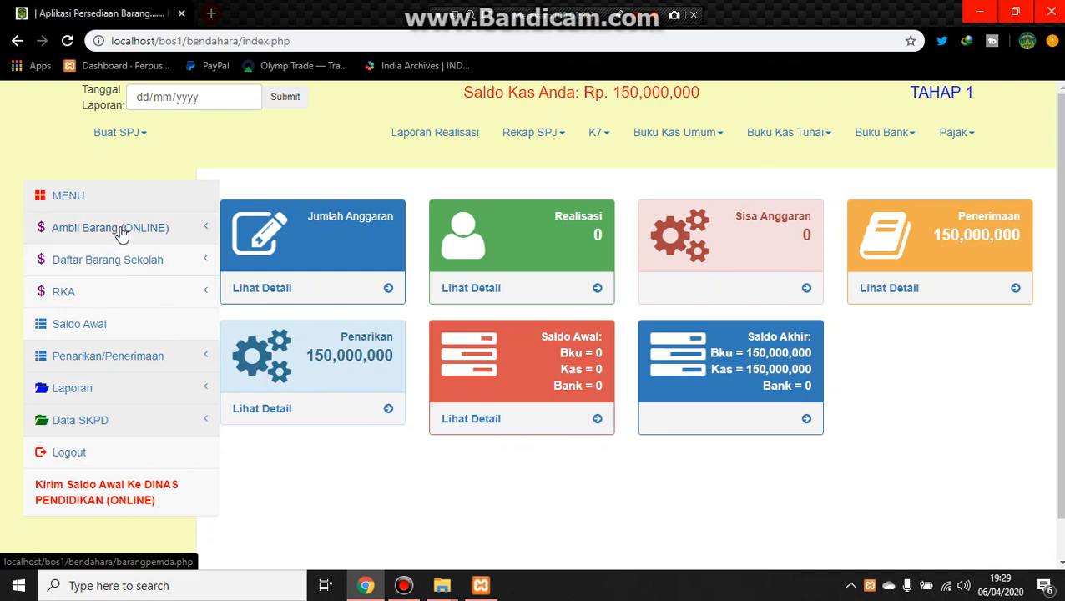
left_click(95, 262)
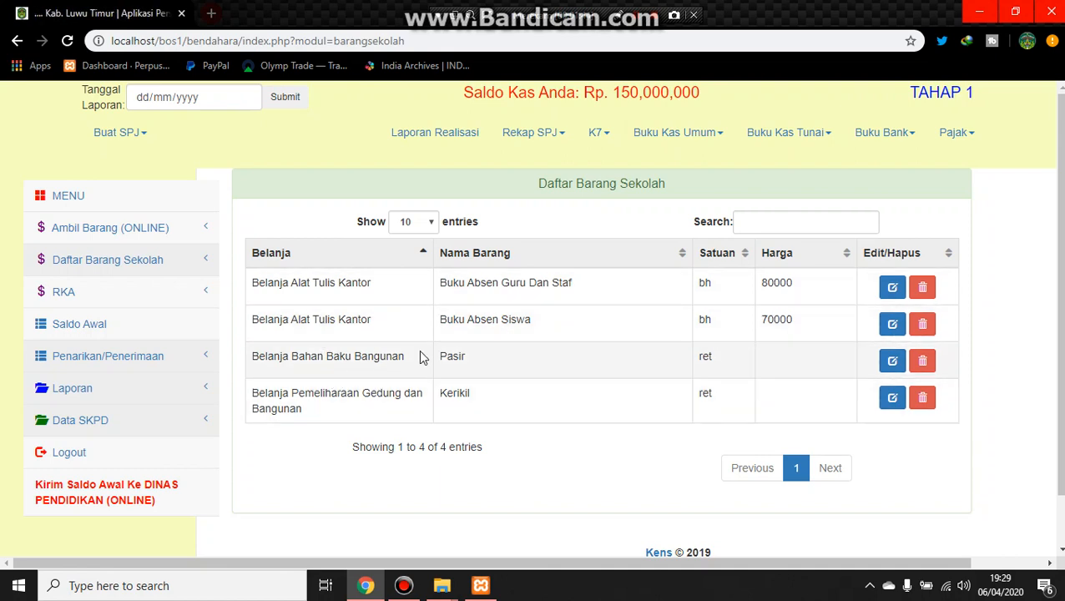
Step: Edit the Pasir item and set its Harga to 350000
left_click(893, 365)
left_click(505, 302)
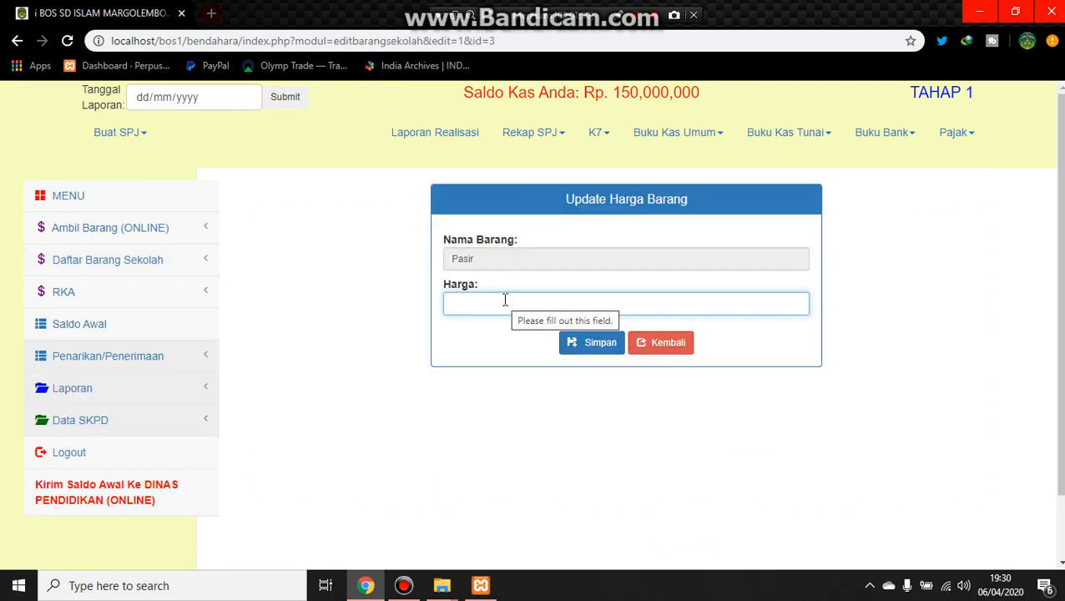
type("350")
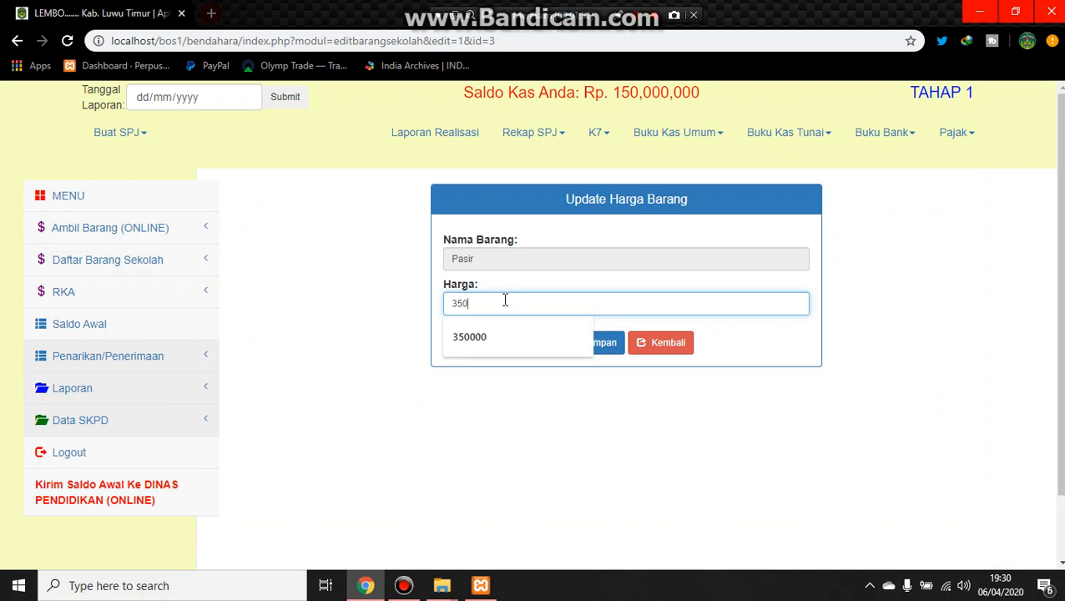
type("000")
key("Return")
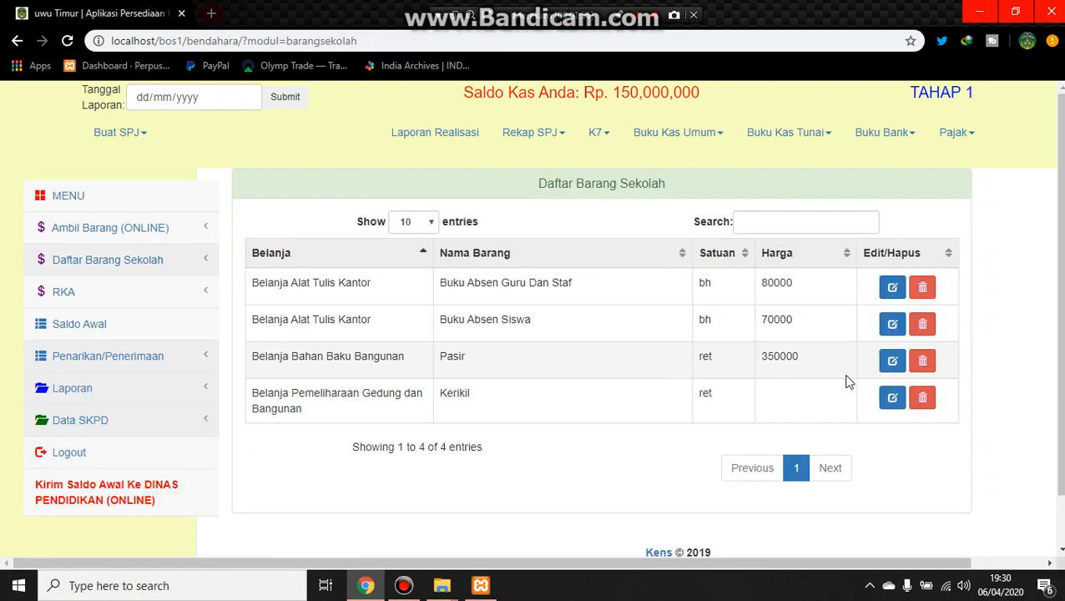
Step: Edit the Kerikil item, set its Harga to 400000, and save
left_click(890, 407)
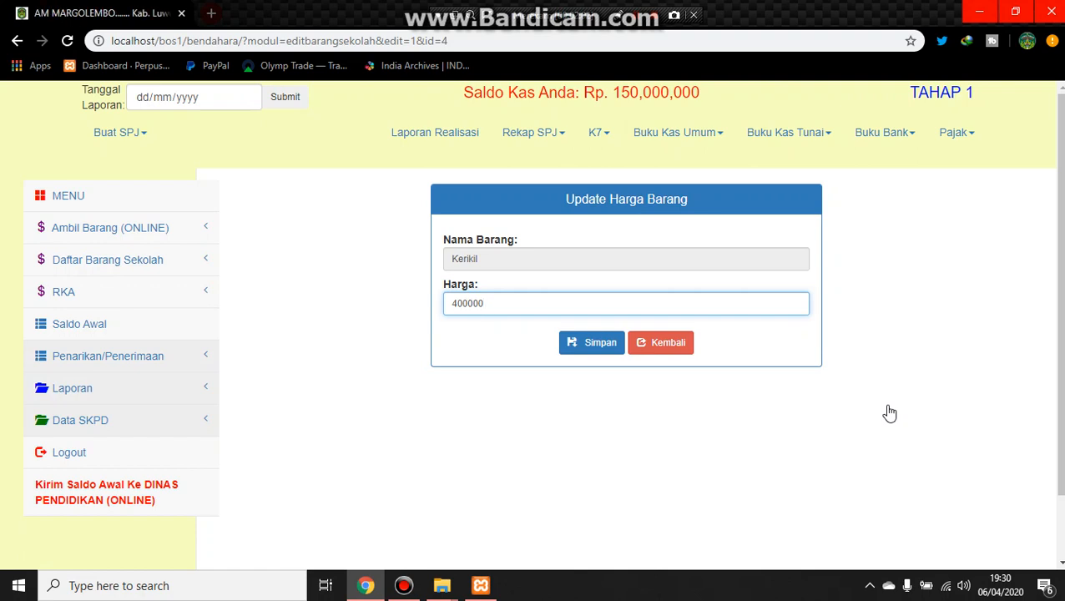
type("400000")
left_click(593, 348)
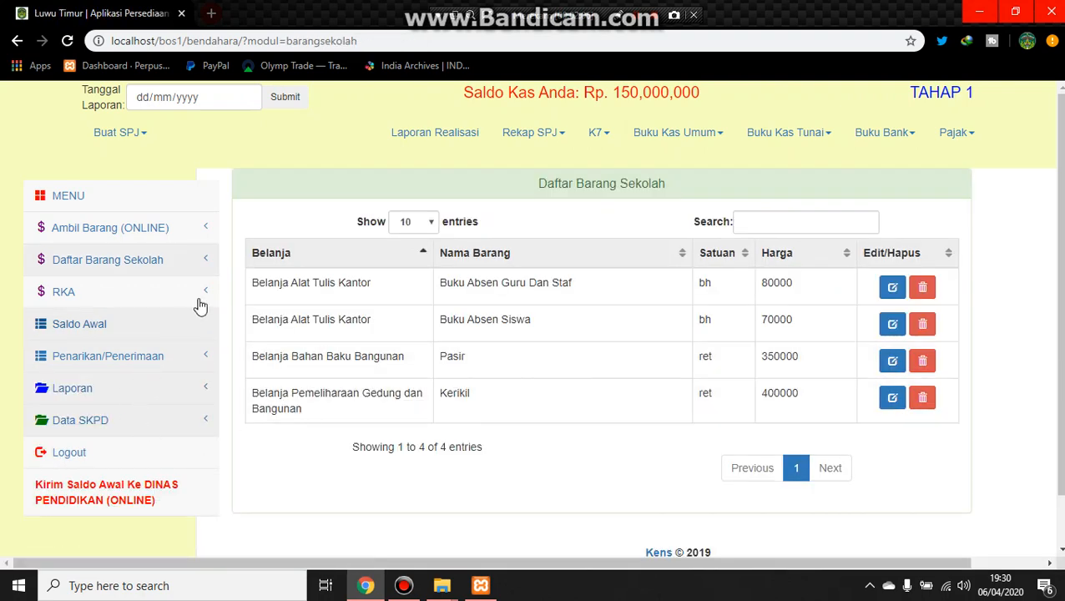
left_click_drag(250, 225, 983, 400)
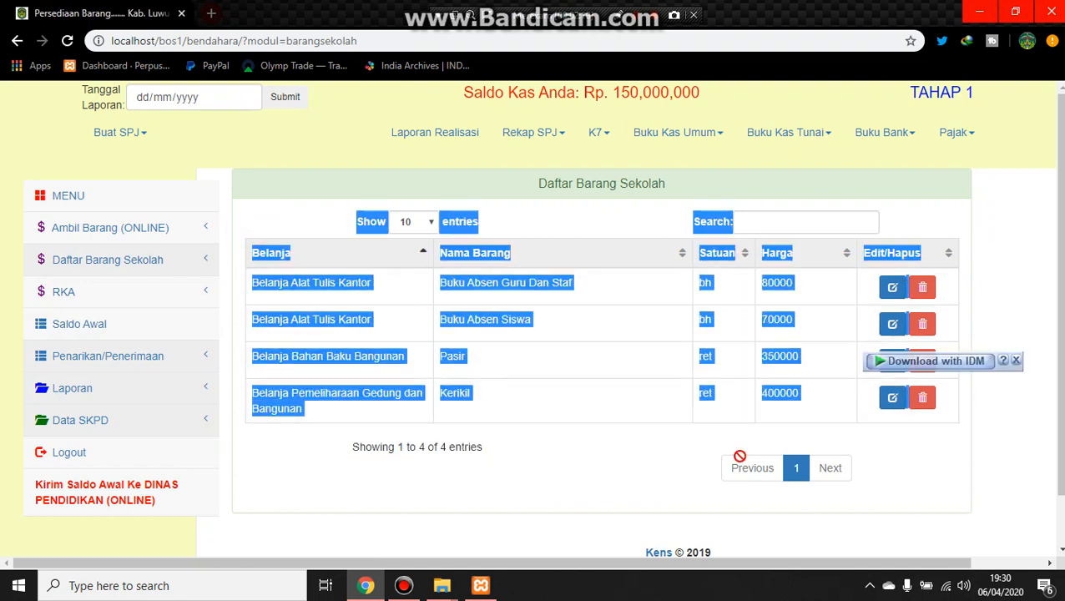
left_click(650, 459)
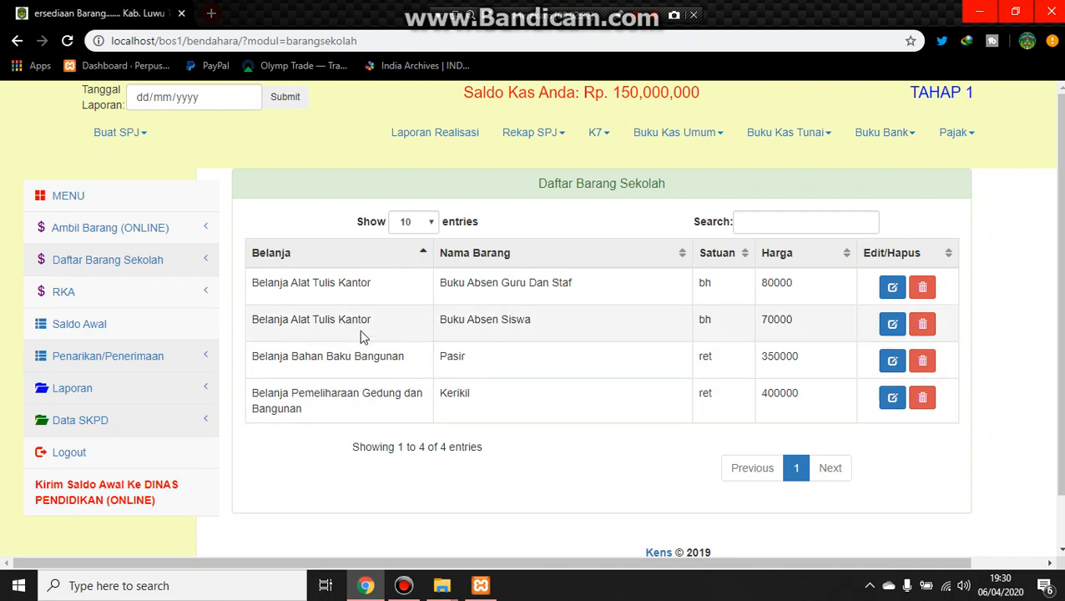
Step: Open the Ambil Barang (ONLINE) page, browse the PEMDA item dropdown, and close its tab
left_click(127, 231)
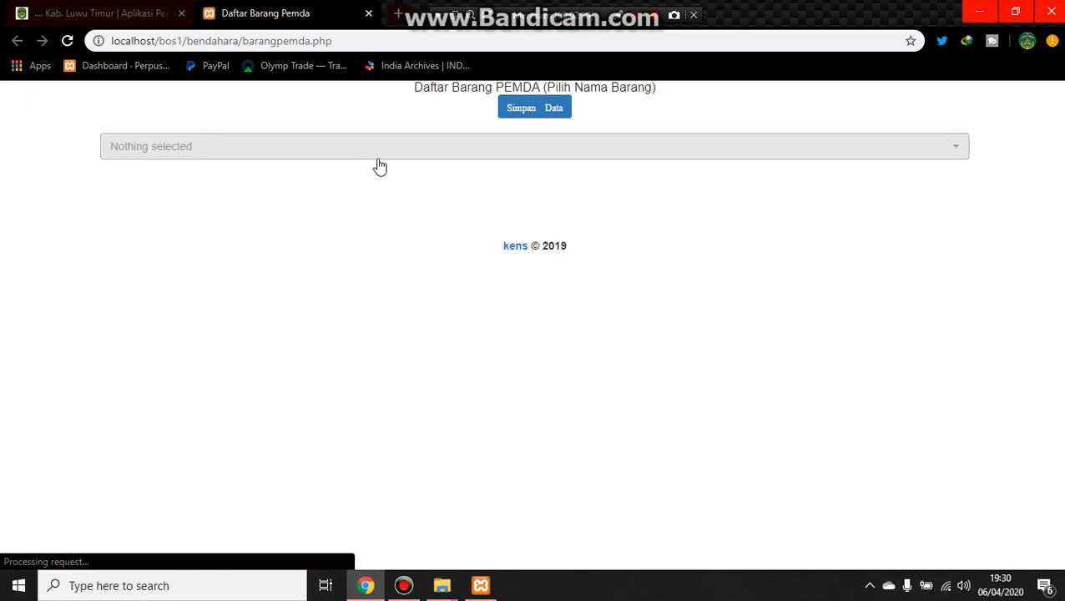
left_click(491, 151)
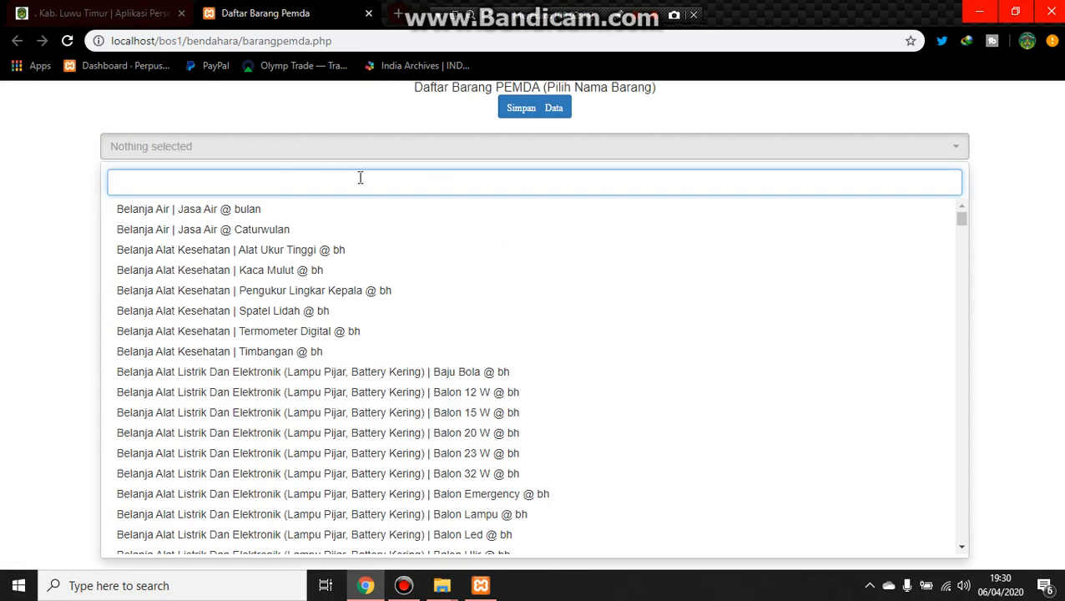
left_click(468, 186)
scroll(640, 381, "down", 10)
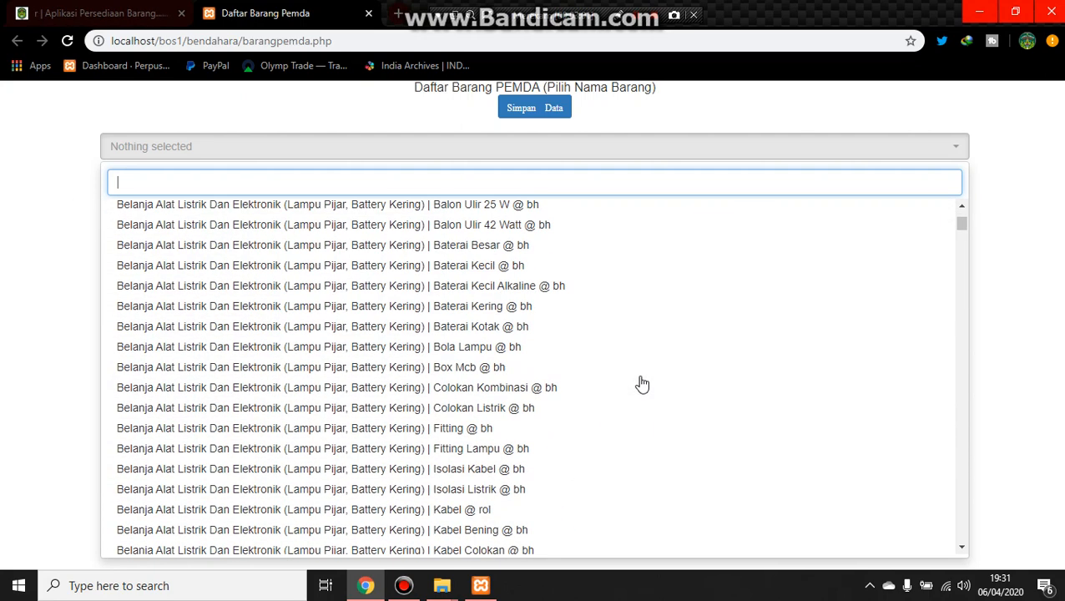
scroll(642, 384, "up", 10)
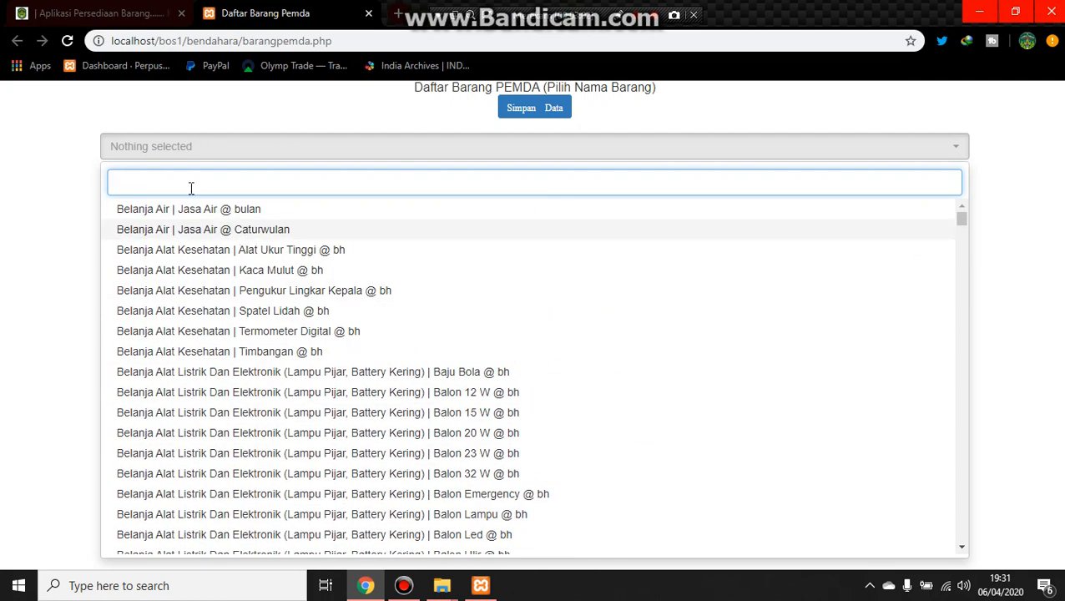
left_click(232, 183)
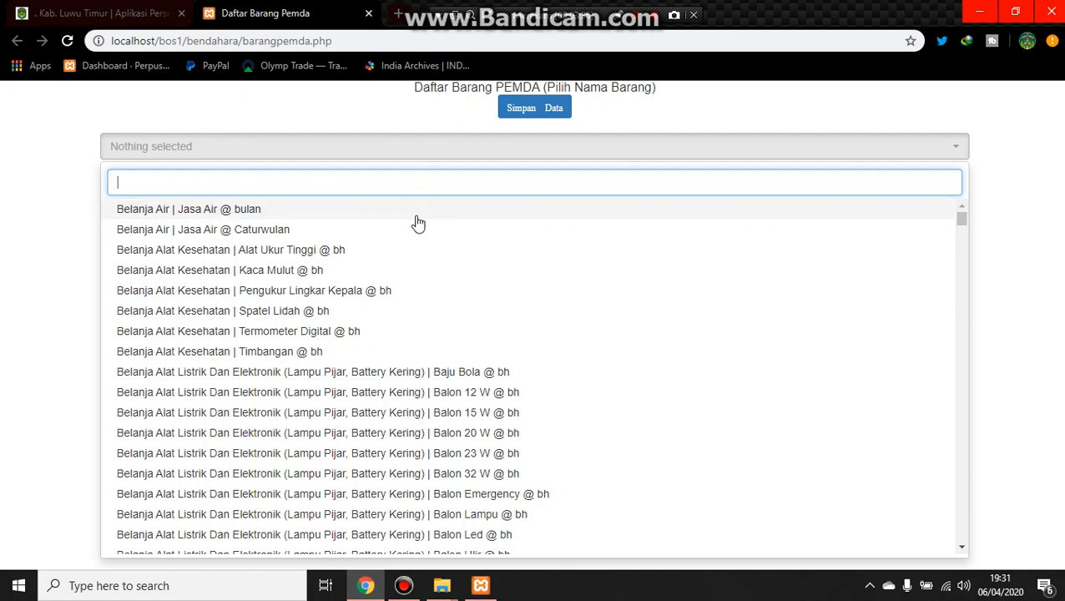
left_click(370, 14)
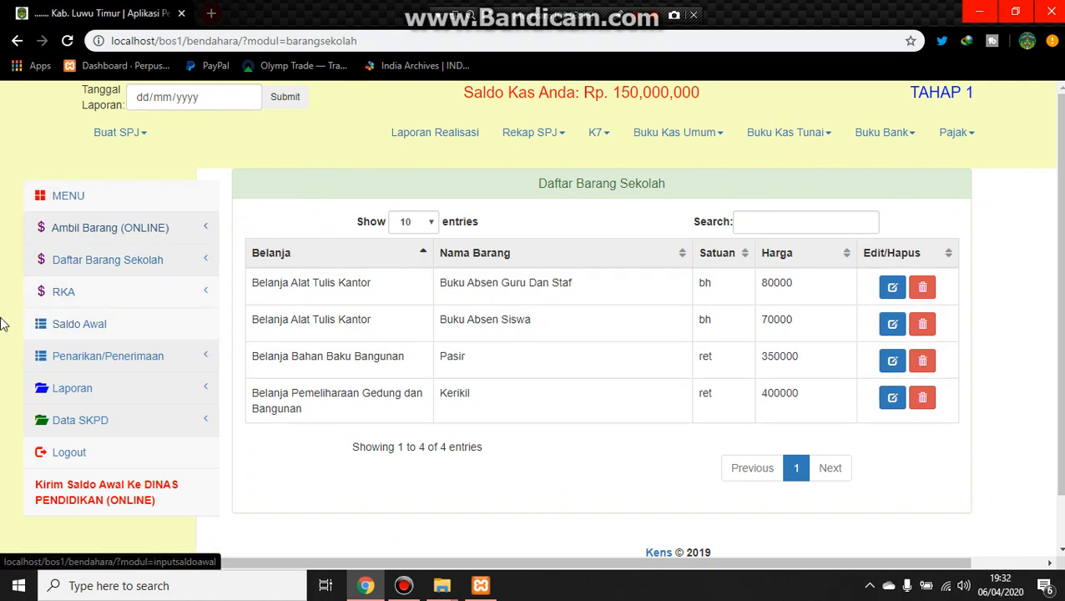
Step: Open the RKA page and start adding a new RKA
left_click(111, 302)
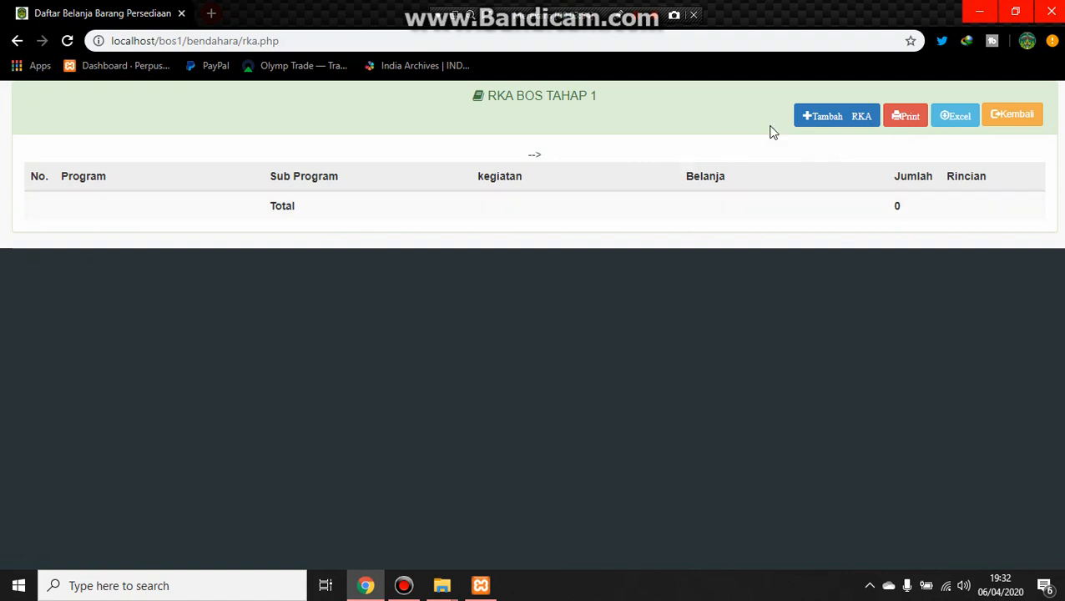
left_click(841, 127)
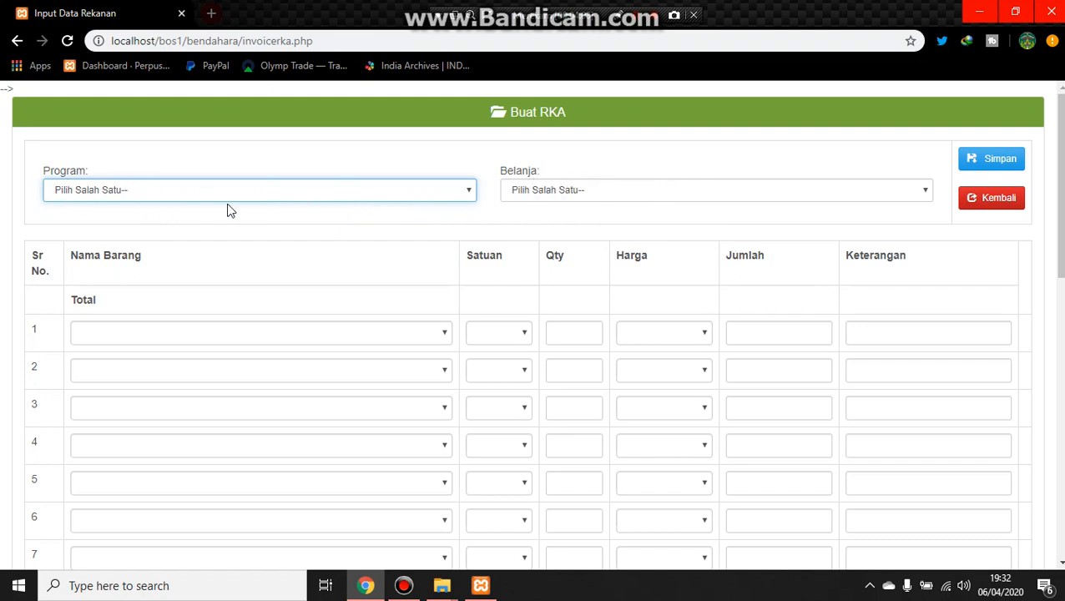
Step: Try choosing Program 1.2 Penyusunan Kriteria Kenaikan Kelas and a Belanja type, and leave the RKA form without saving
left_click(333, 190)
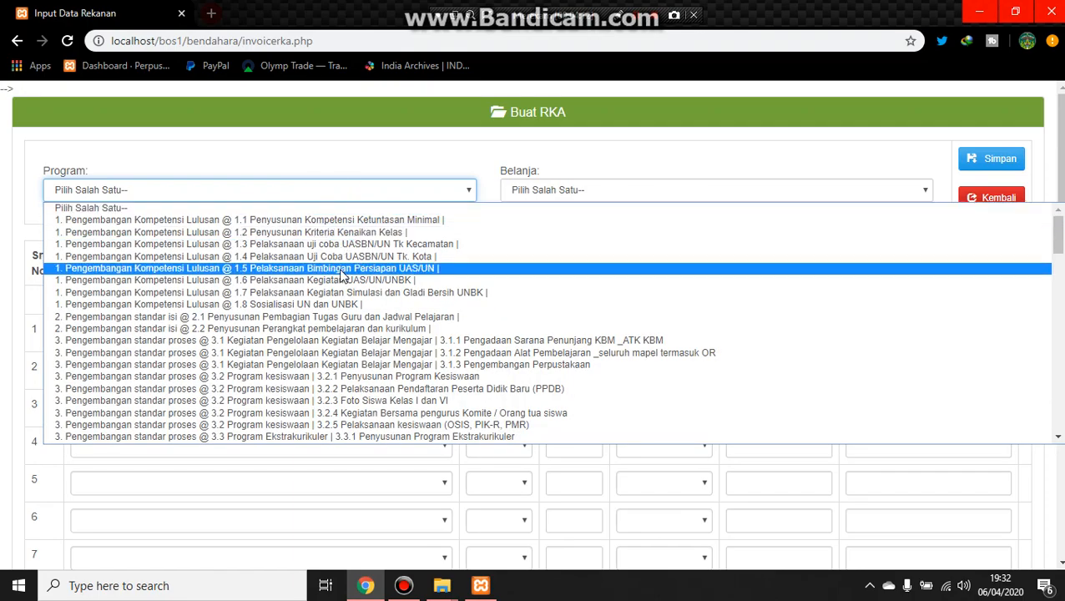
scroll(340, 275, "down", 15)
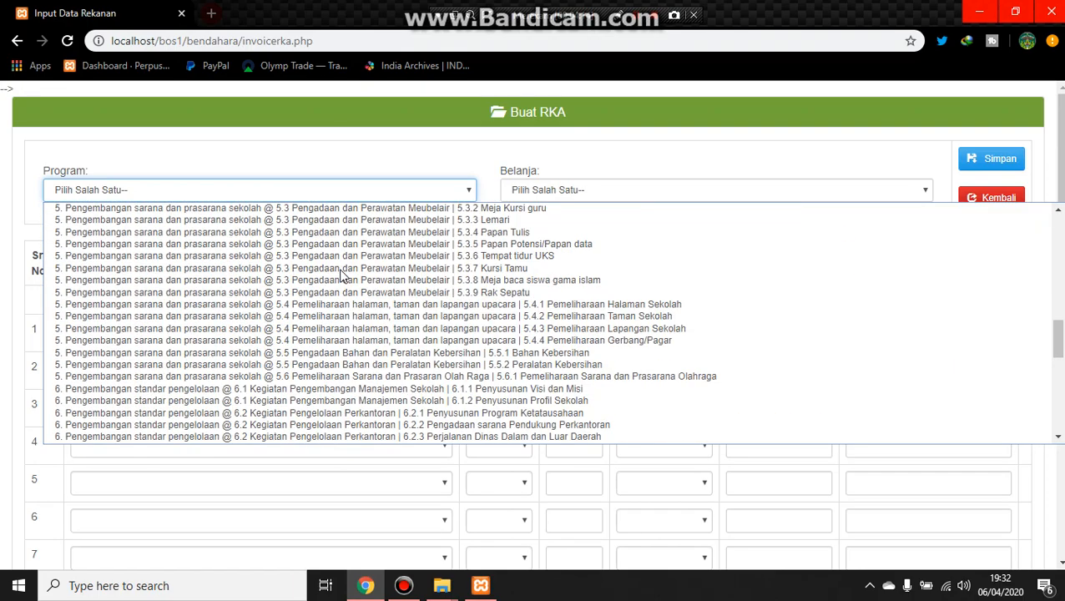
scroll(341, 275, "up", 5)
scroll(341, 275, "down", 5)
scroll(341, 275, "up", 10)
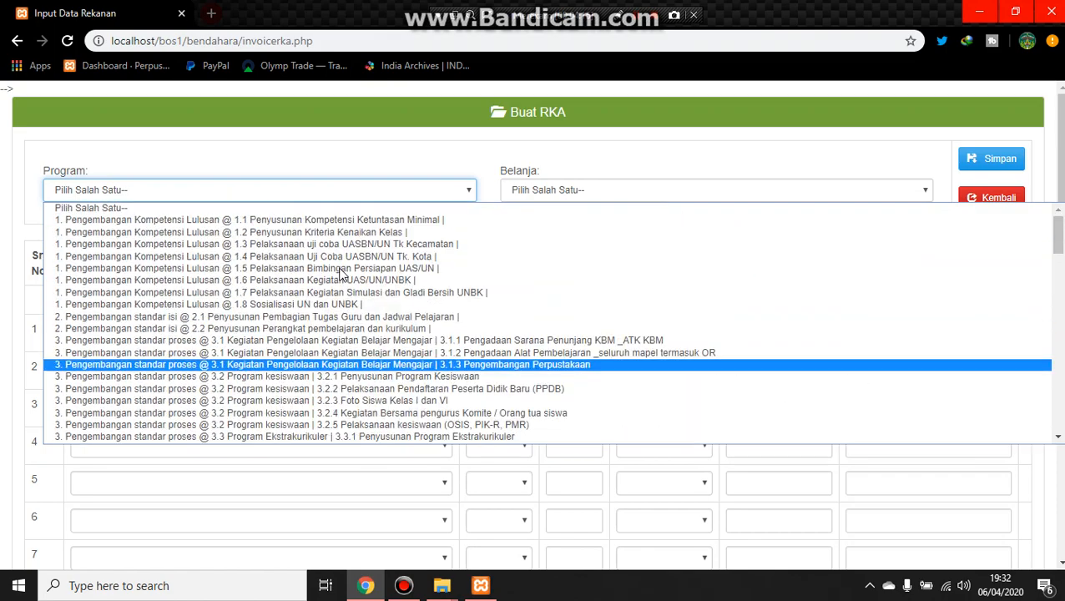
scroll(317, 355, "down", 20)
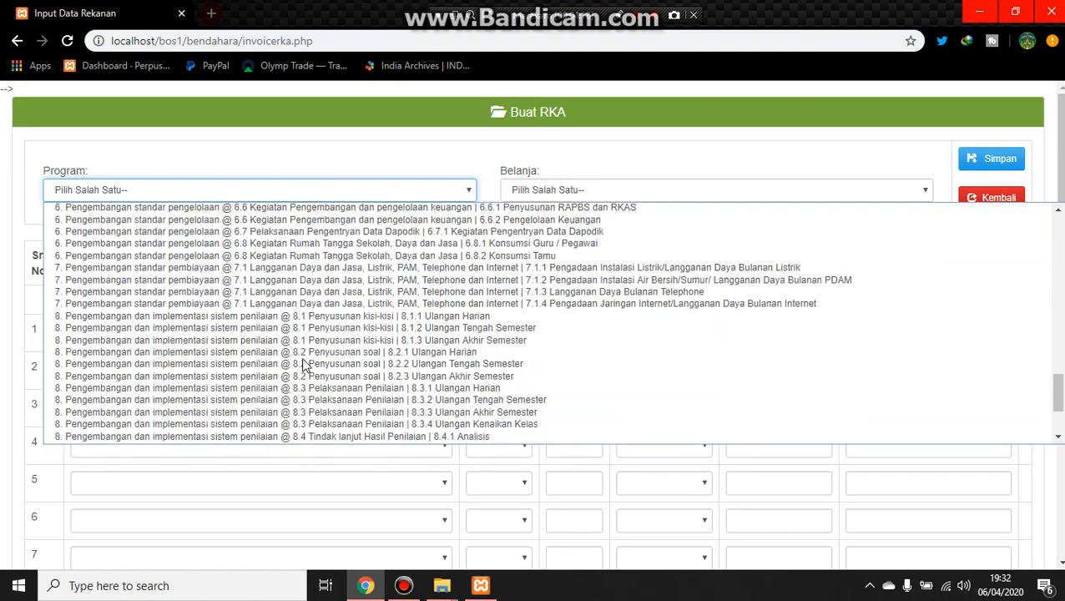
scroll(306, 366, "up", 20)
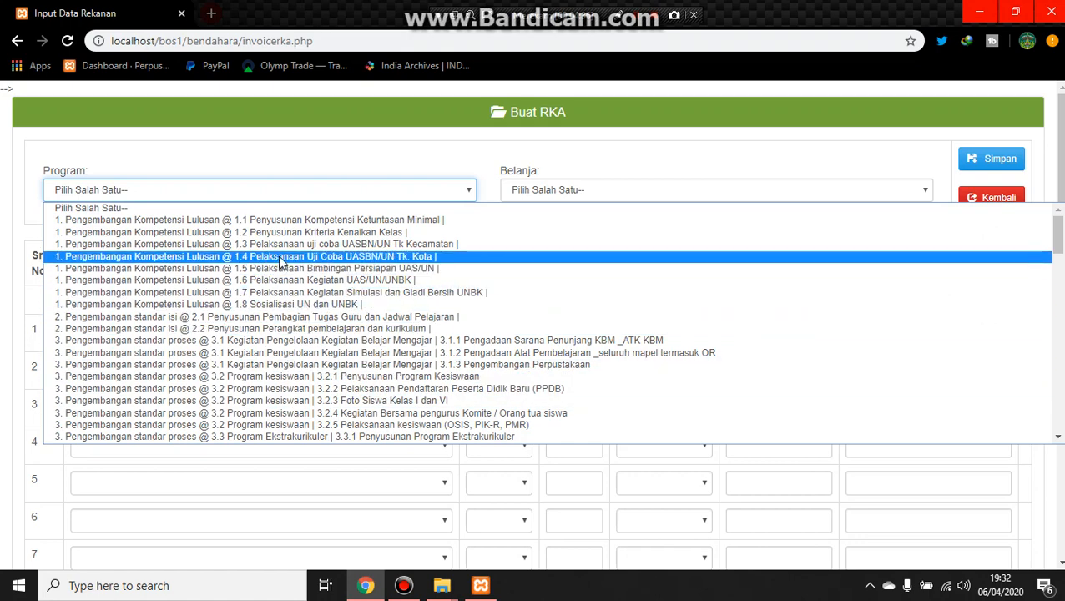
left_click(281, 232)
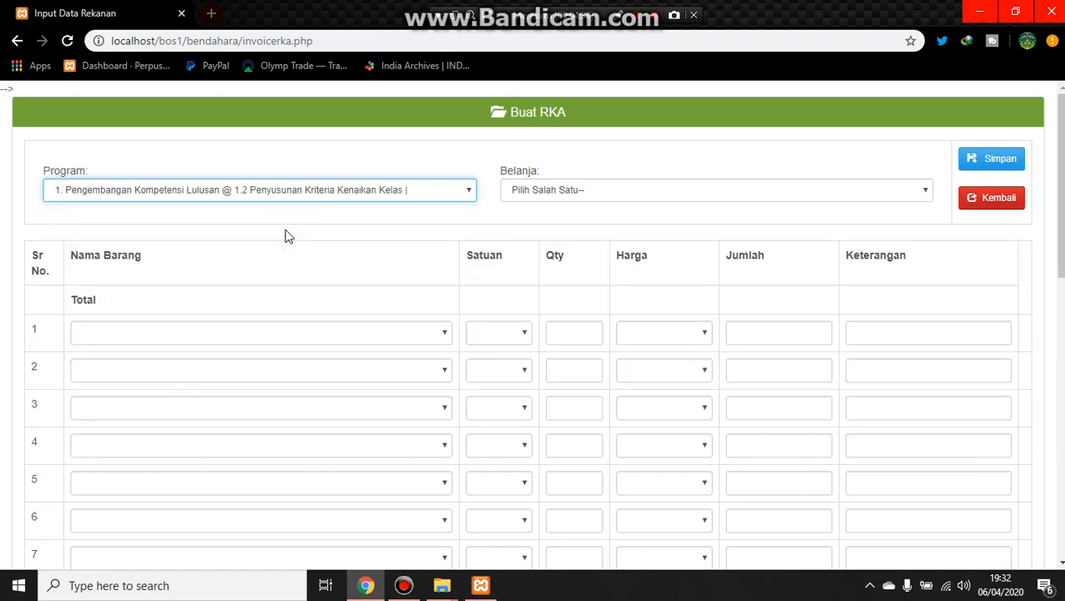
left_click(610, 190)
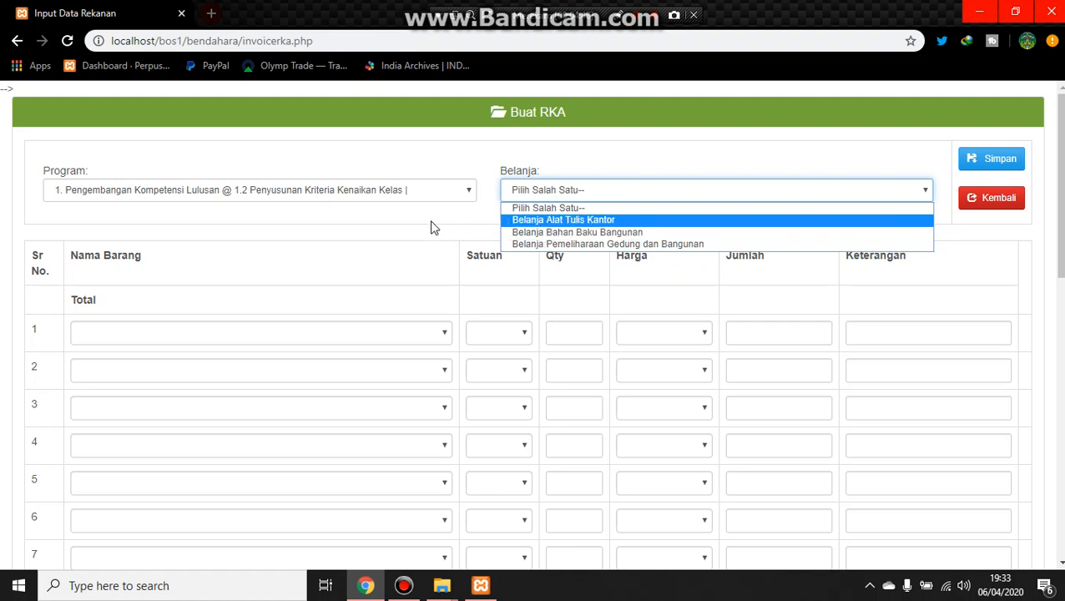
left_click(985, 215)
left_click(985, 209)
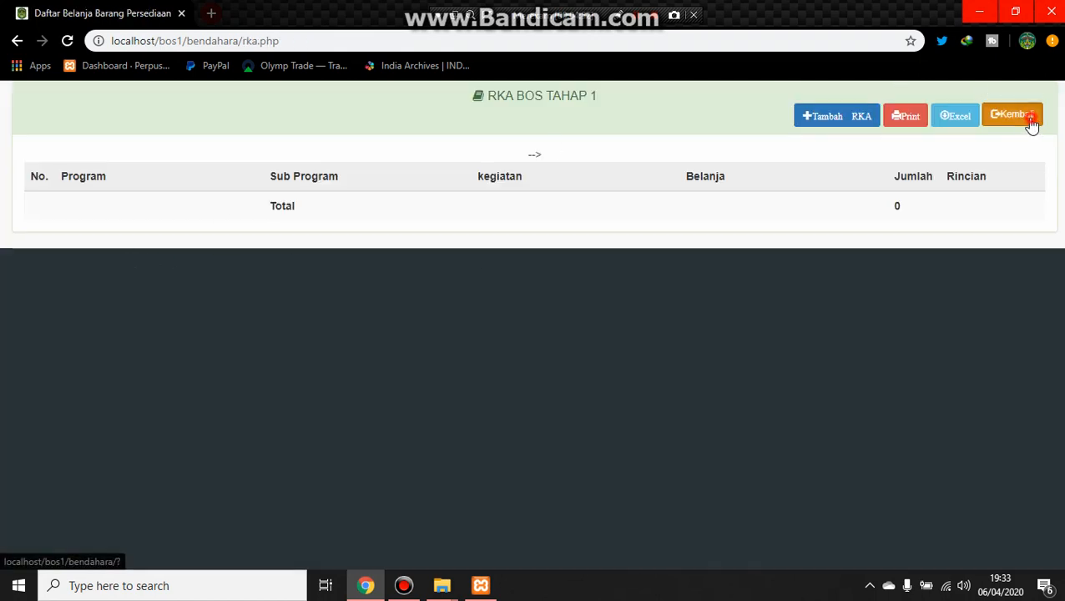
Step: Open the school item list, set the Harga of Buku Absen Guru Dan Staf to 0, and delete that item
left_click(1029, 124)
left_click(88, 260)
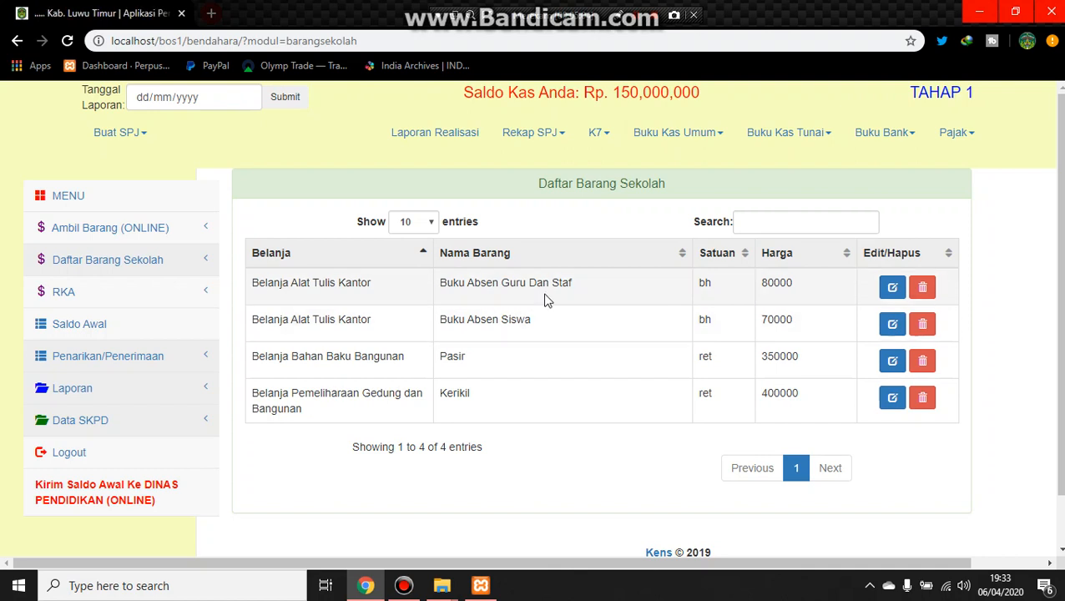
left_click(893, 288)
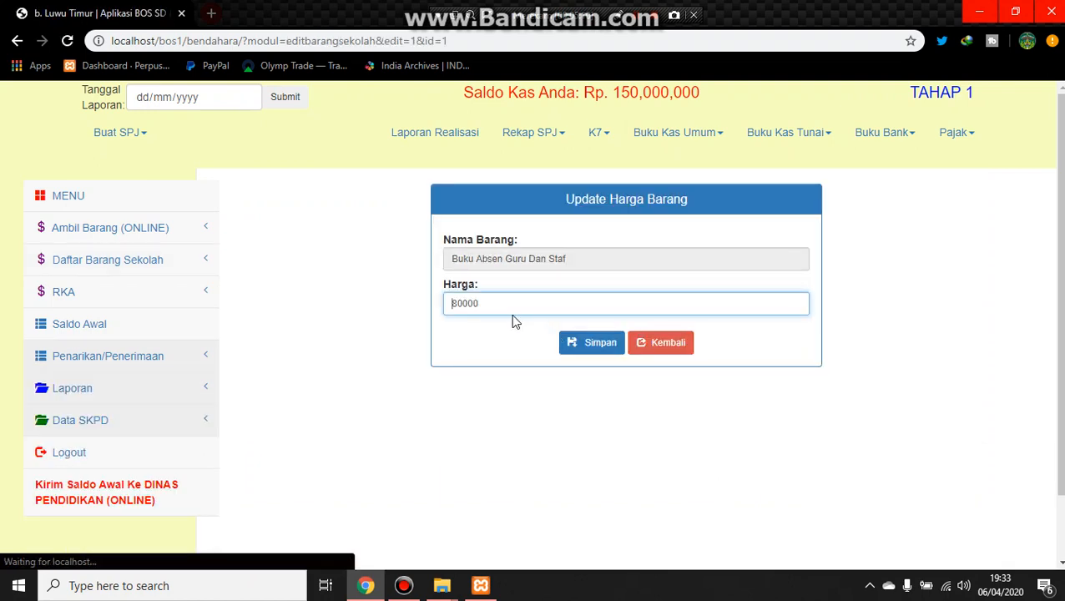
double_click(496, 302)
key("BackSpace")
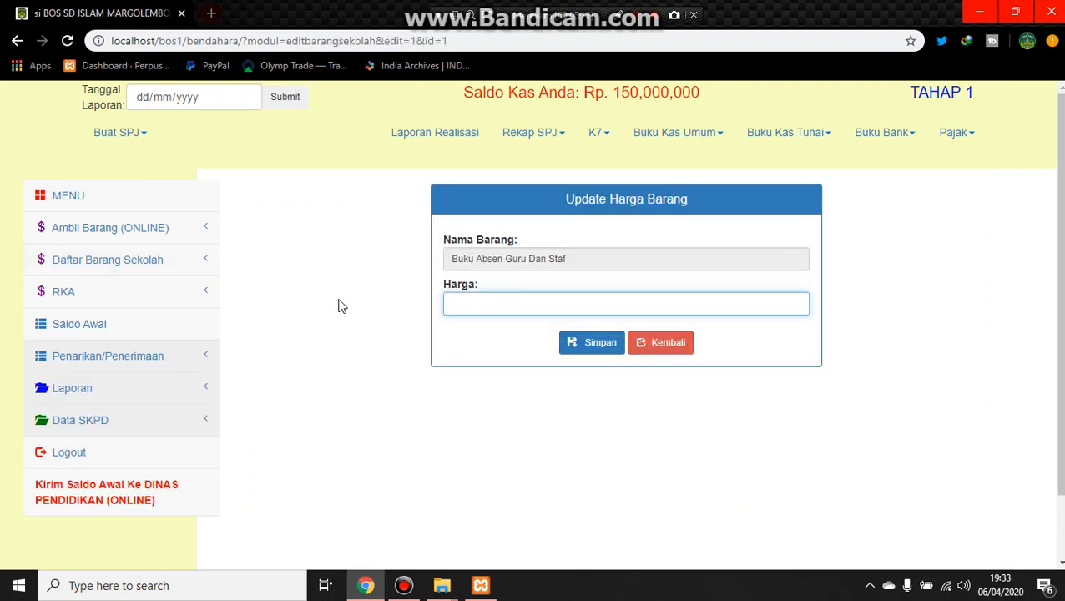
left_click(576, 347)
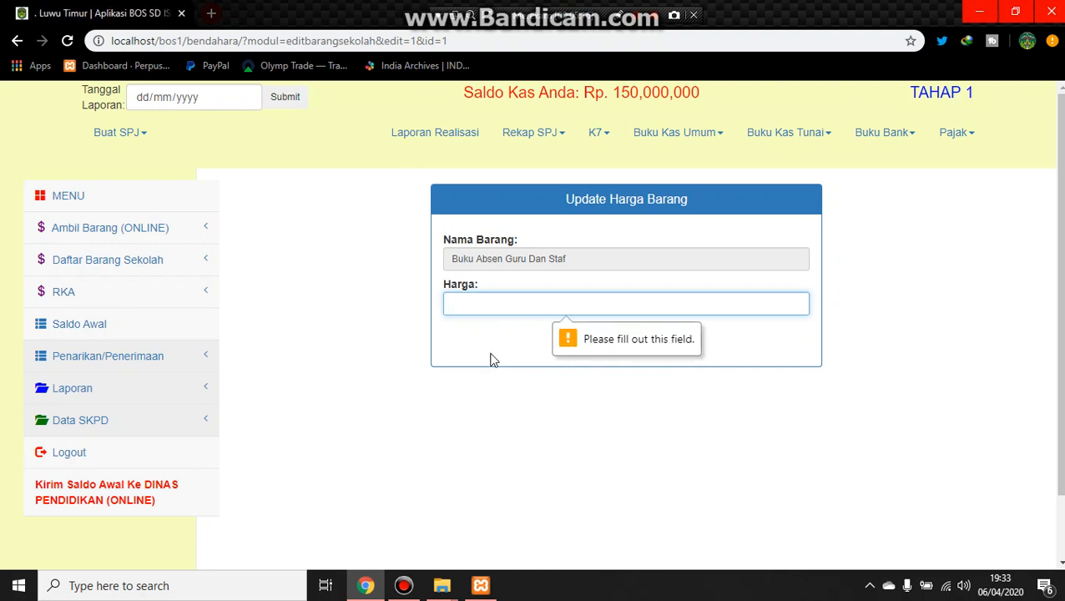
type("0")
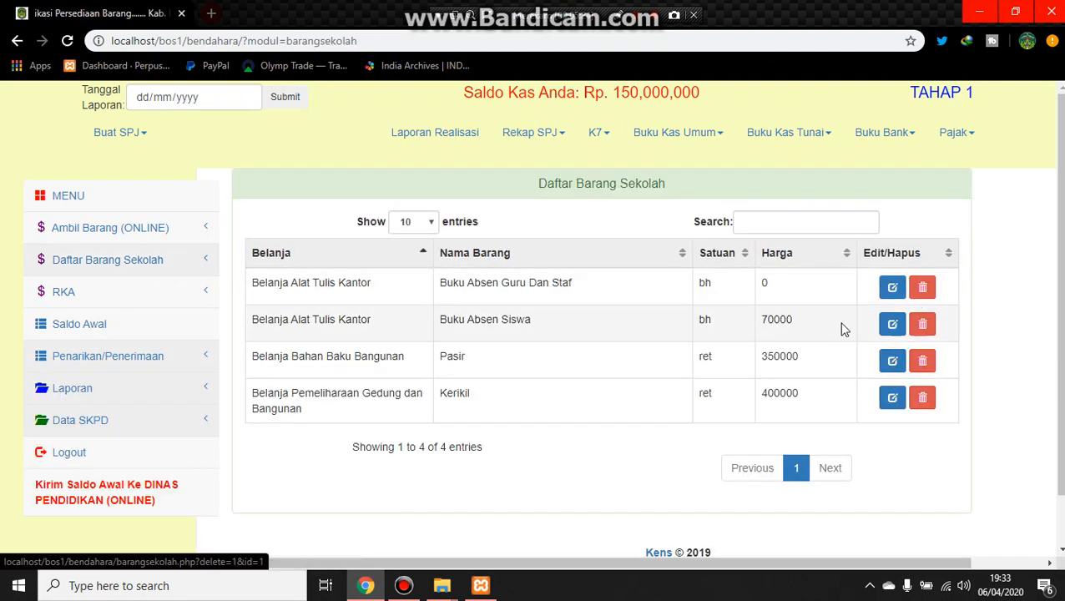
left_click(928, 289)
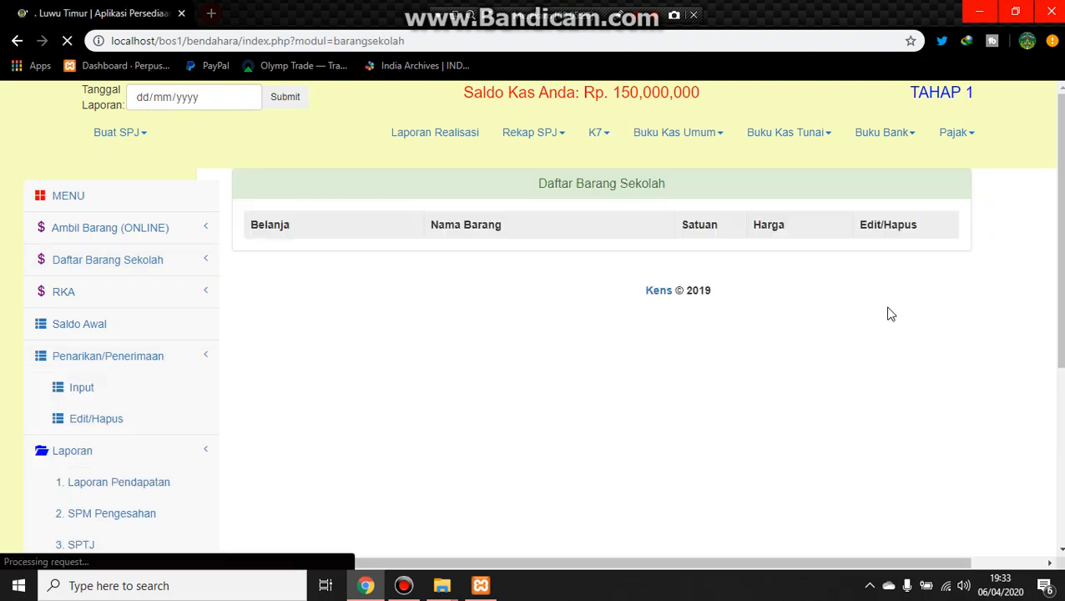
Step: Add Belanja Alat Tulis Kantor | Buku Absen @ bh from the PEMDA item list and return to the school item list
left_click(83, 234)
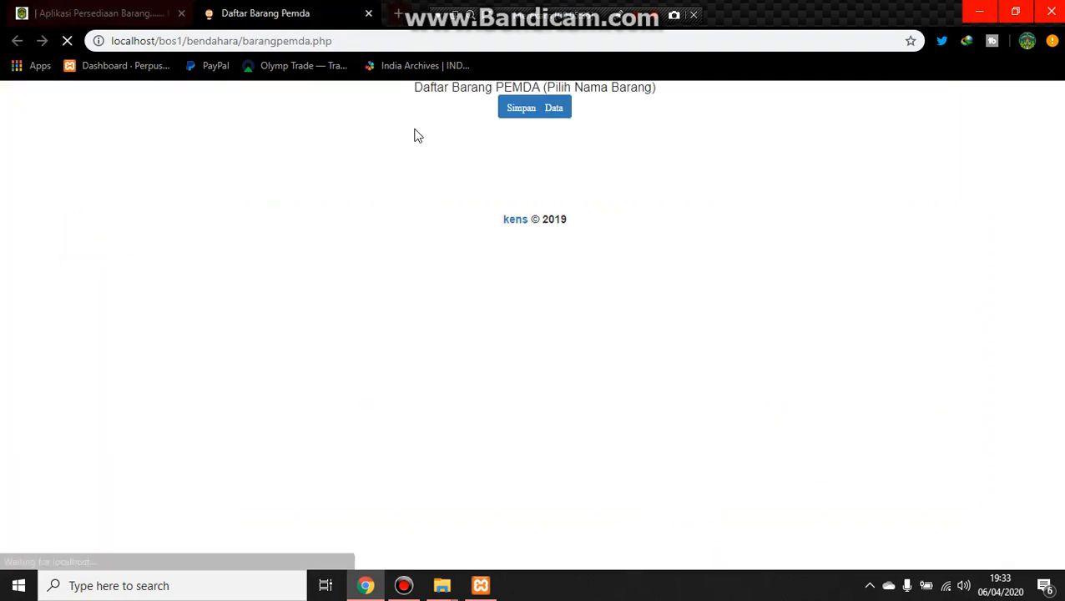
left_click(544, 155)
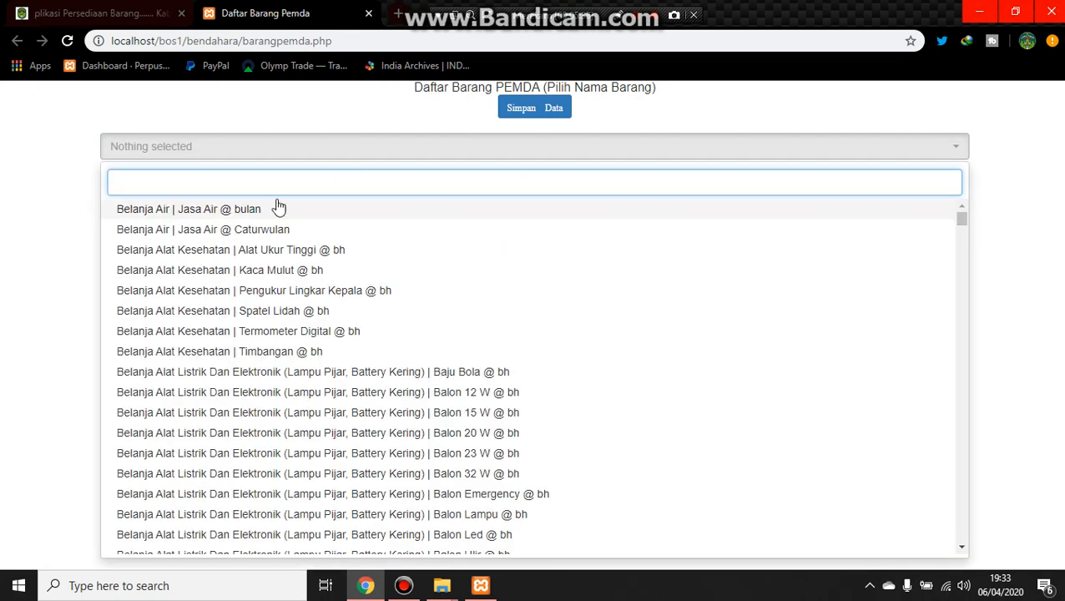
type("buku")
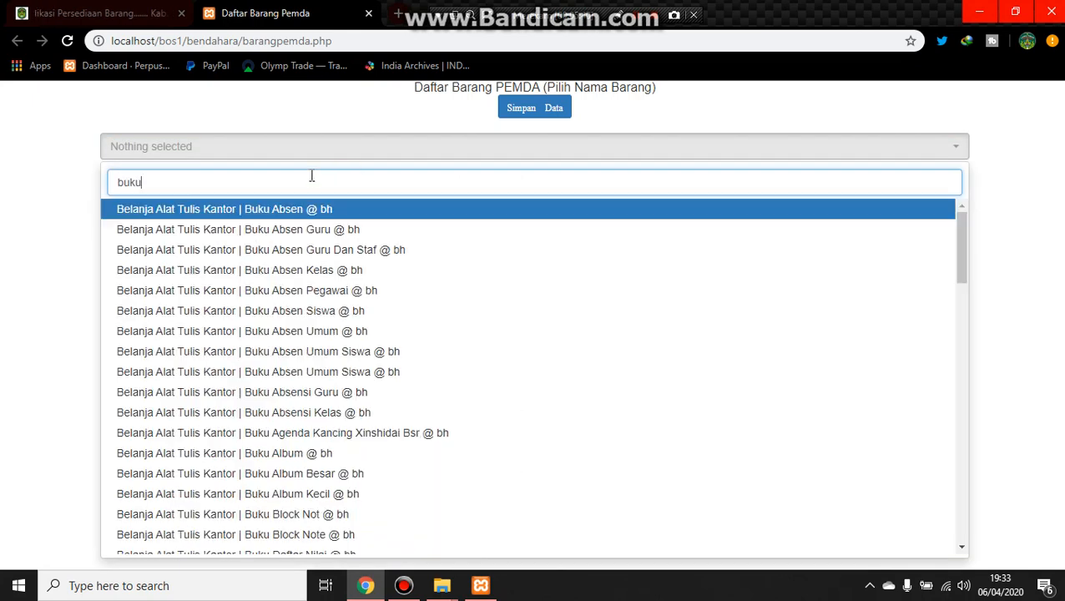
left_click(316, 208)
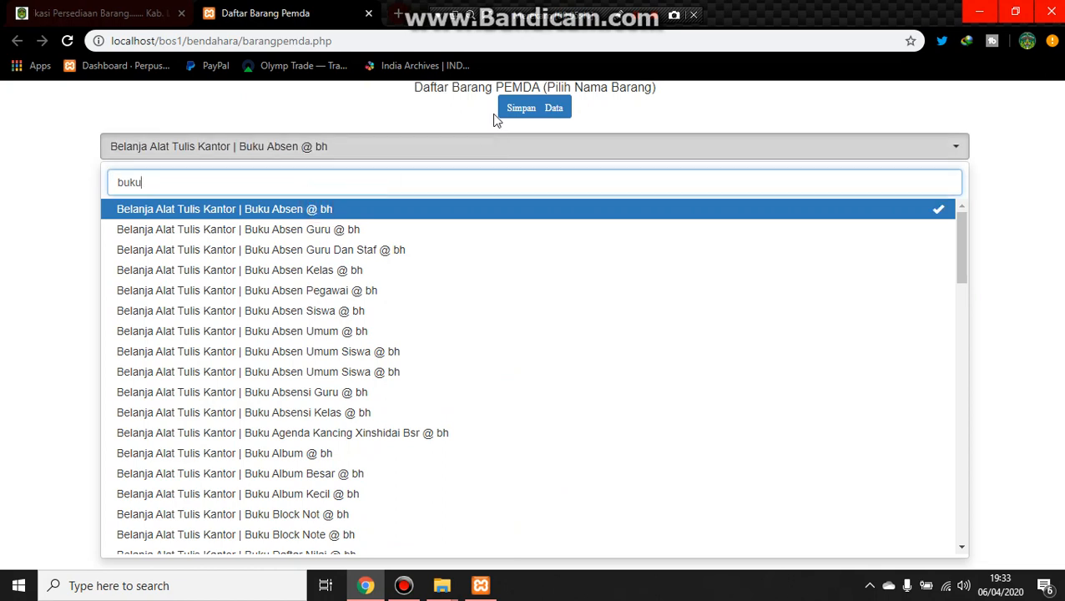
left_click(544, 111)
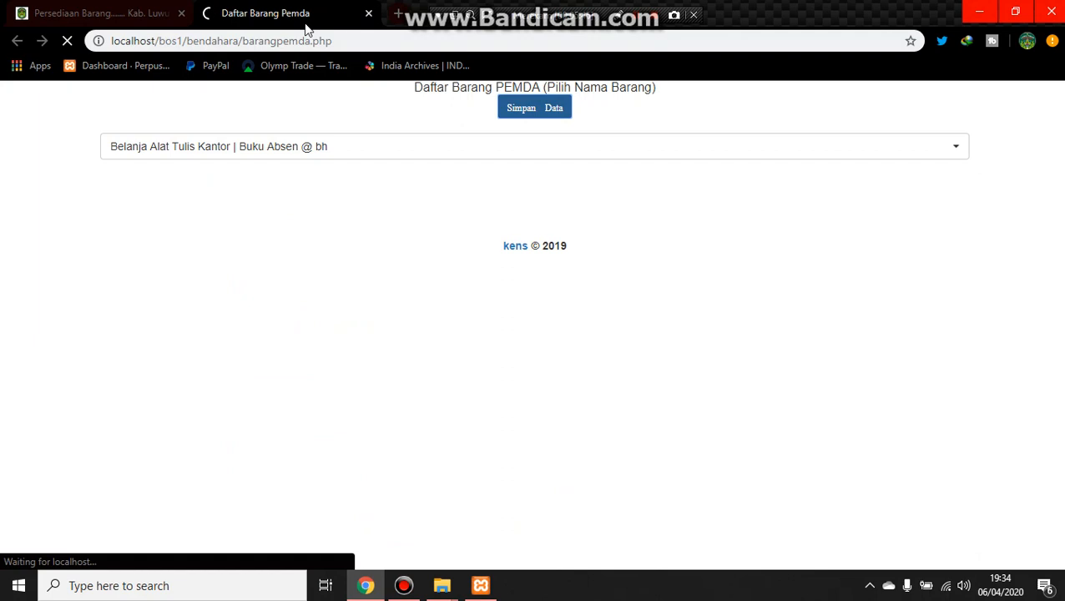
left_click(128, 15)
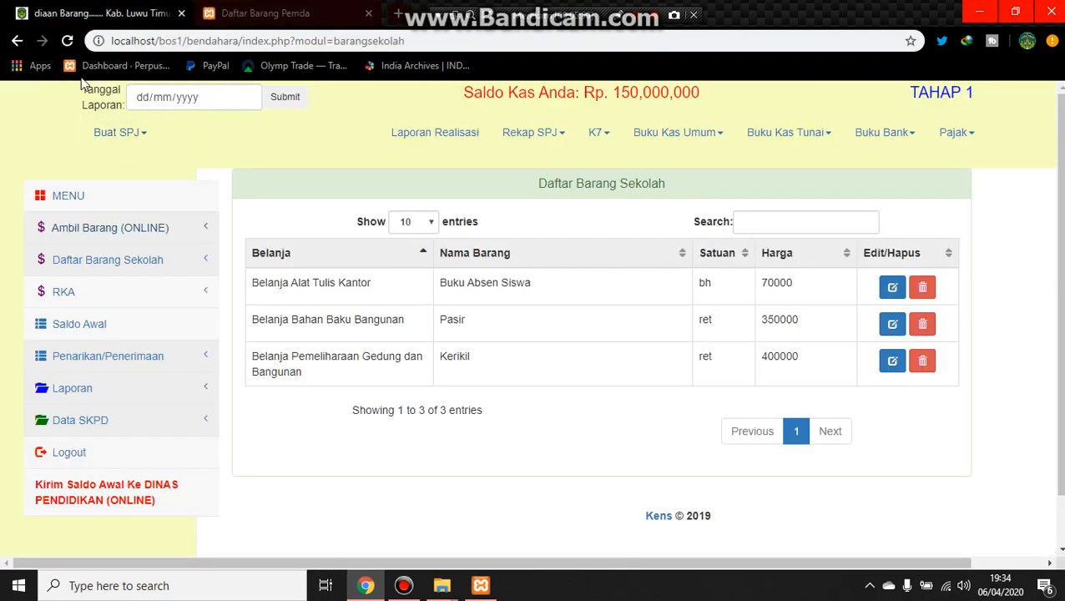
left_click(104, 264)
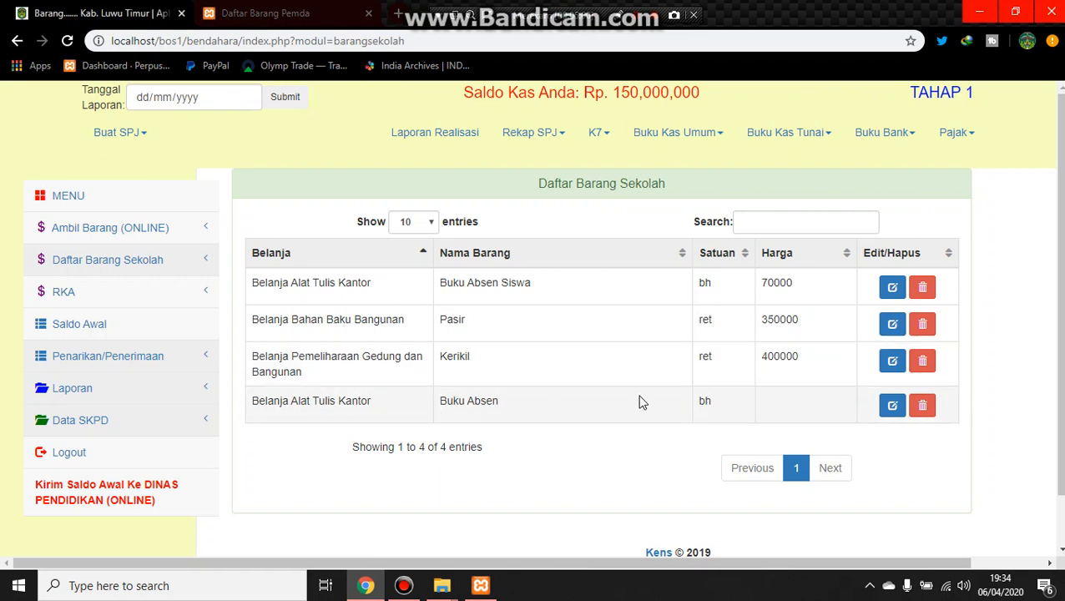
Step: Try an RKA with Program 1.2, Belanja Alat Tulis Kantor and Buku Absen Siswa in row 1, leaving without saving
left_click(122, 304)
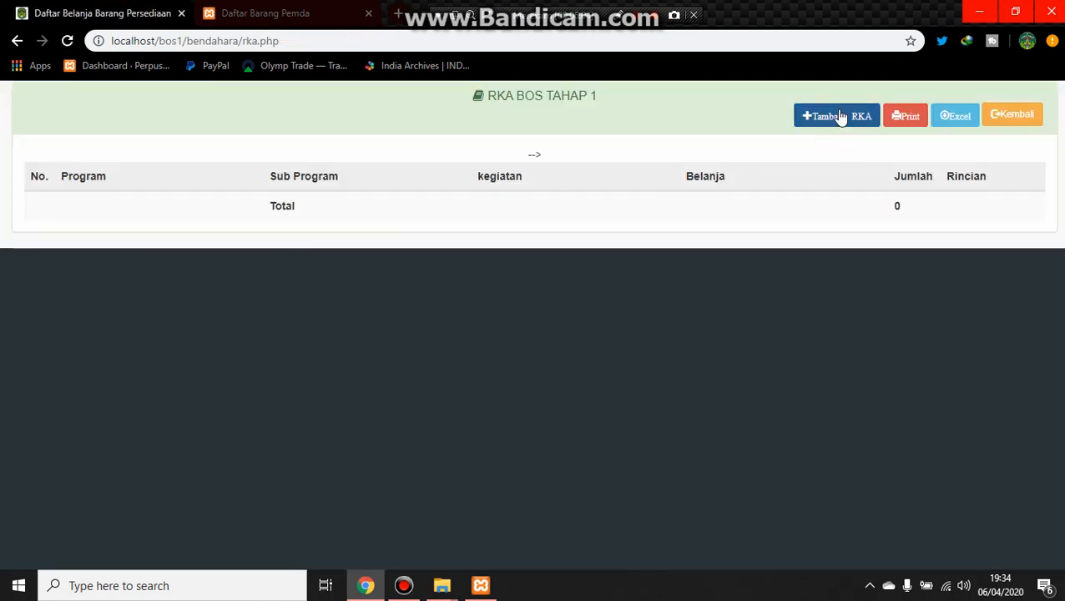
left_click(839, 116)
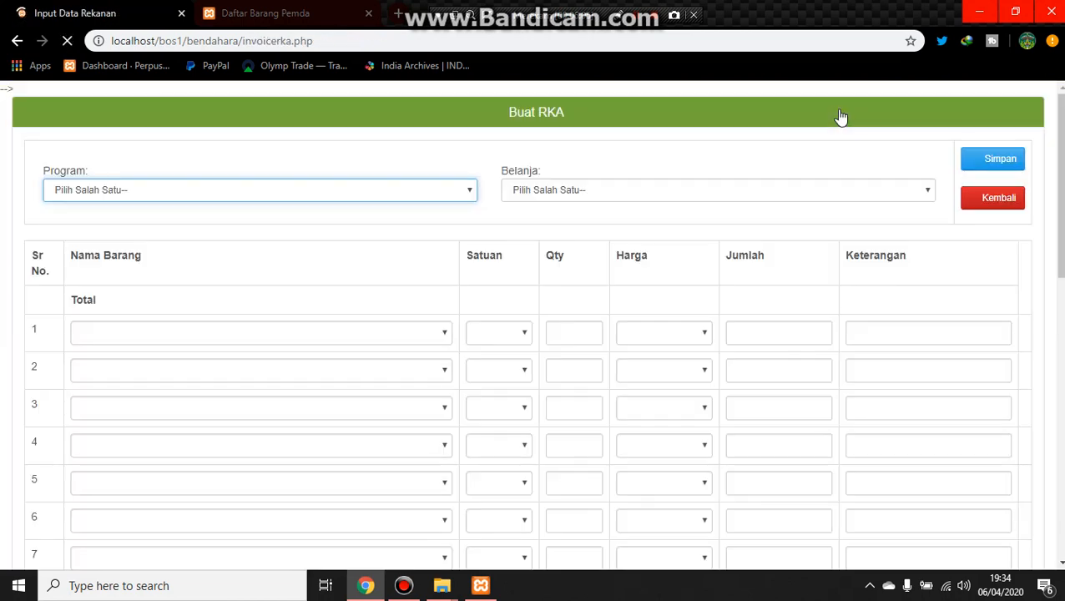
left_click(339, 189)
left_click(322, 234)
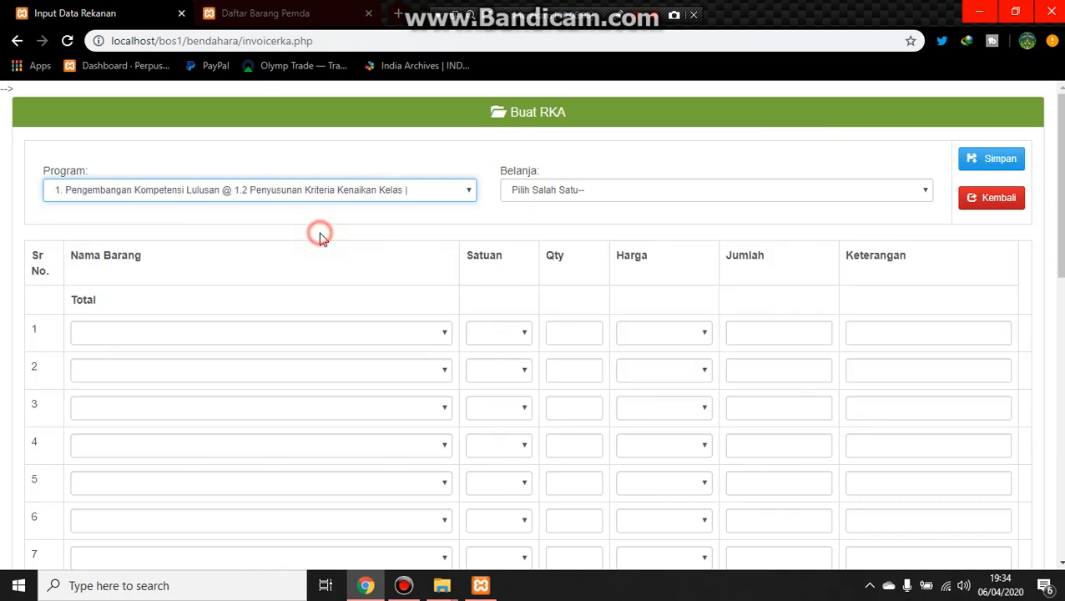
left_click(586, 197)
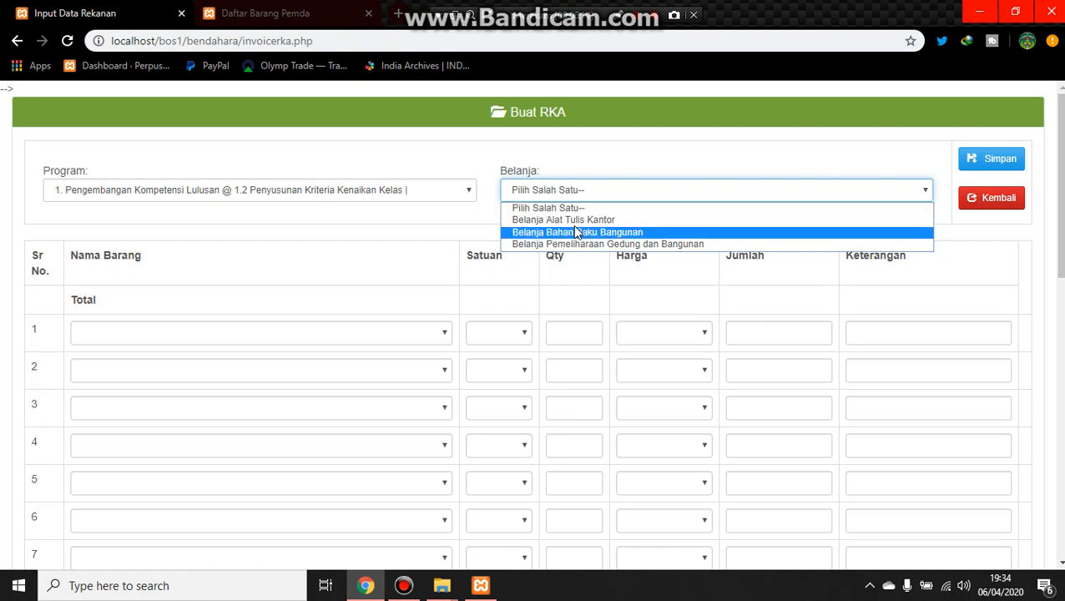
left_click(571, 220)
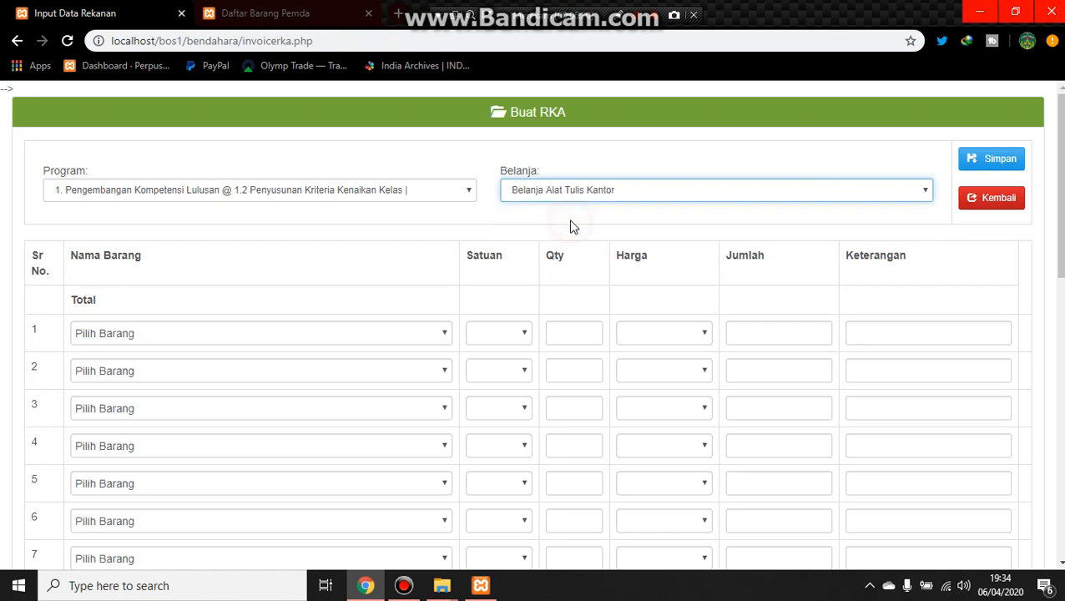
left_click(355, 334)
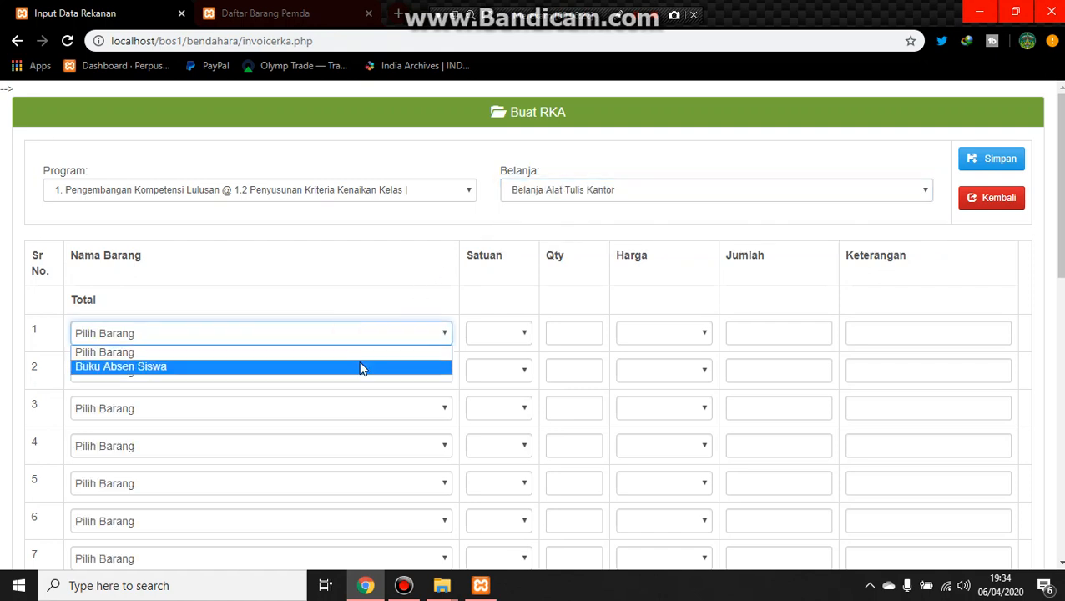
left_click(361, 367)
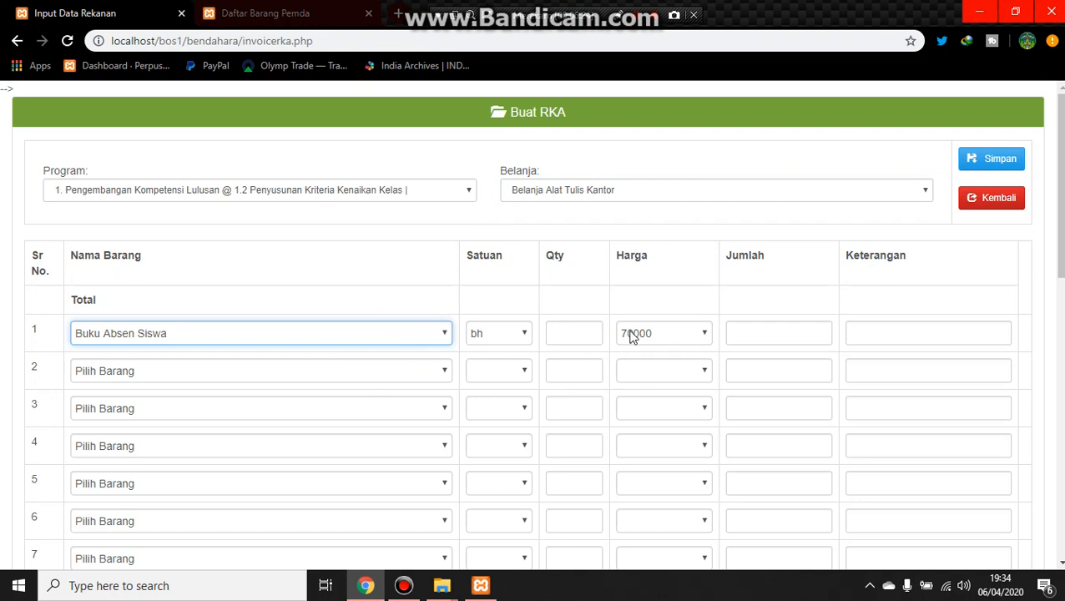
left_click(991, 203)
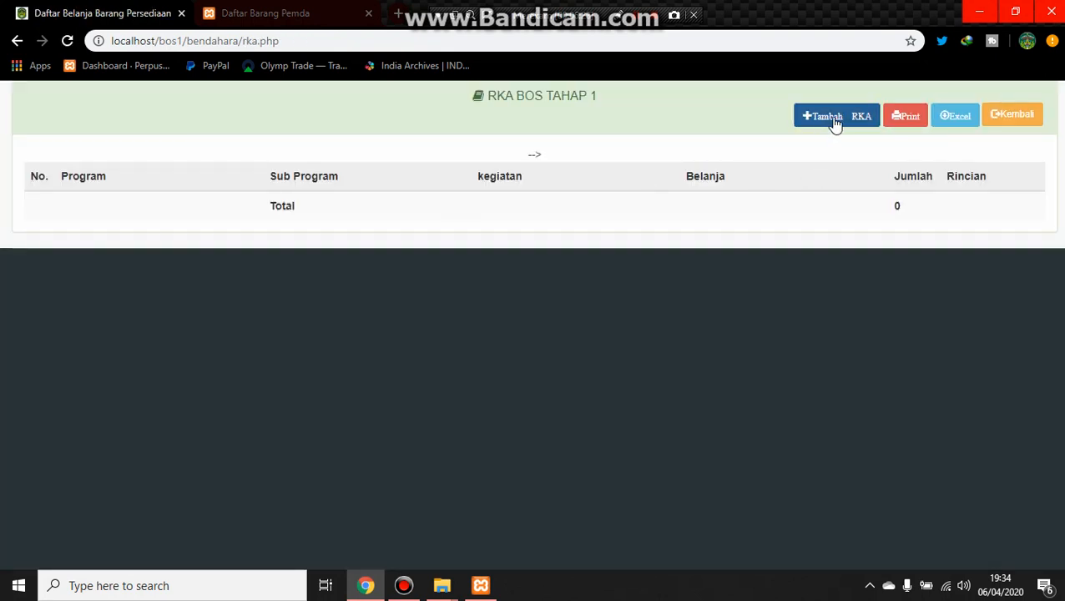
Step: Start a new RKA with Program 1.3 Pelaksanaan uji coba UASBN/UN Tk Kecamatan, Belanja Alat Tulis Kantor, and Buku Absen Siswa in row 1
left_click(860, 126)
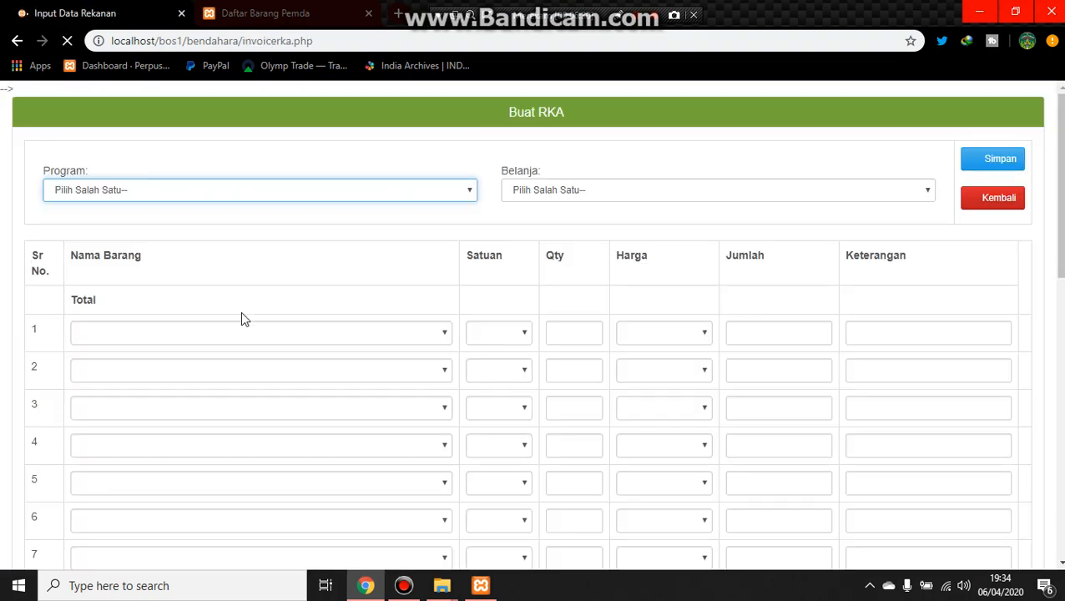
left_click(461, 193)
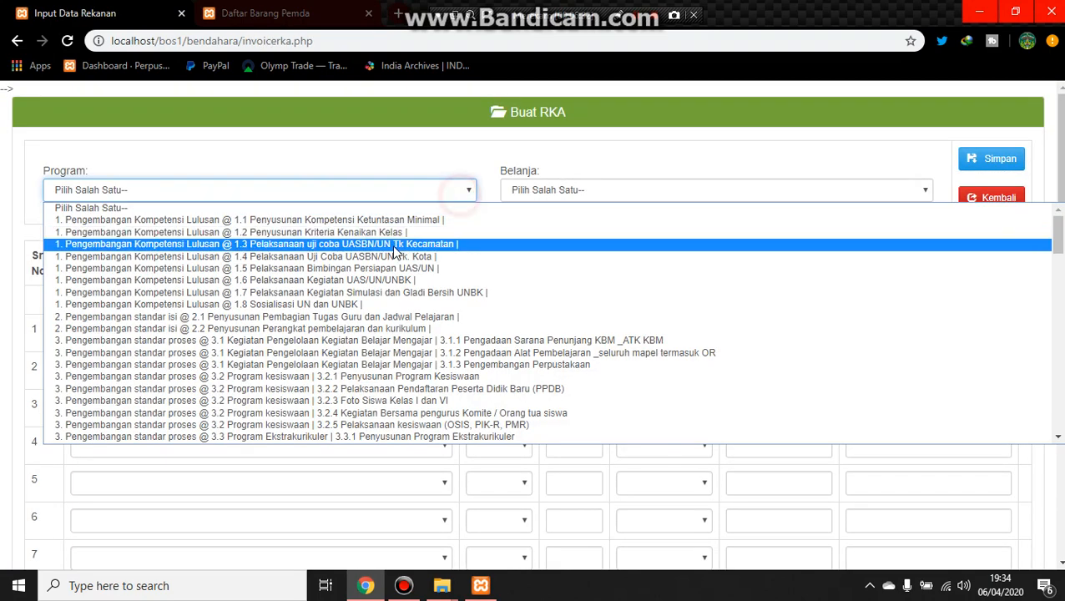
left_click(392, 244)
left_click(550, 193)
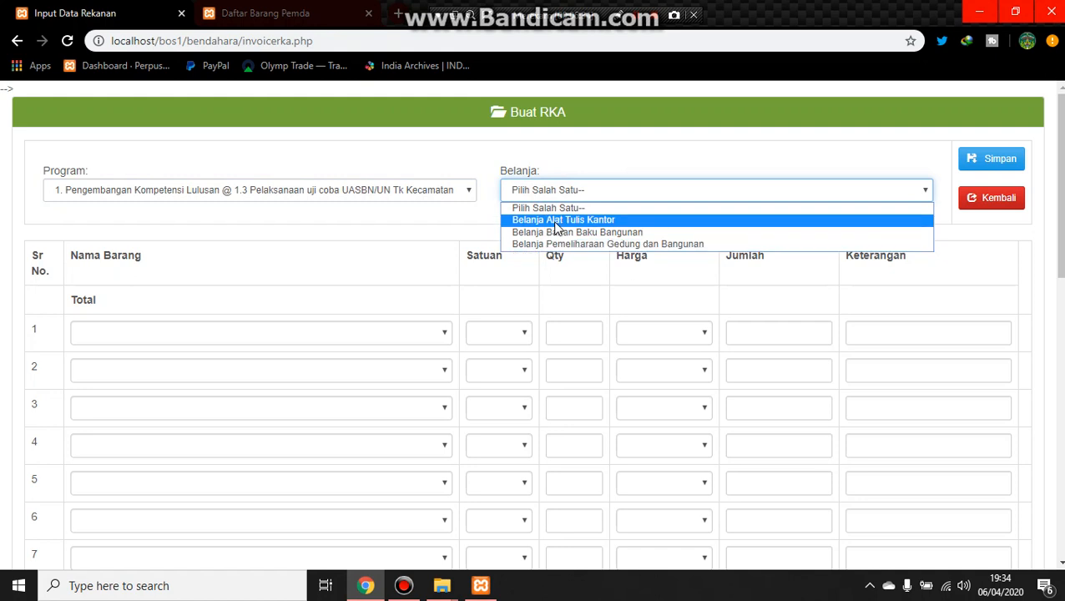
left_click(558, 220)
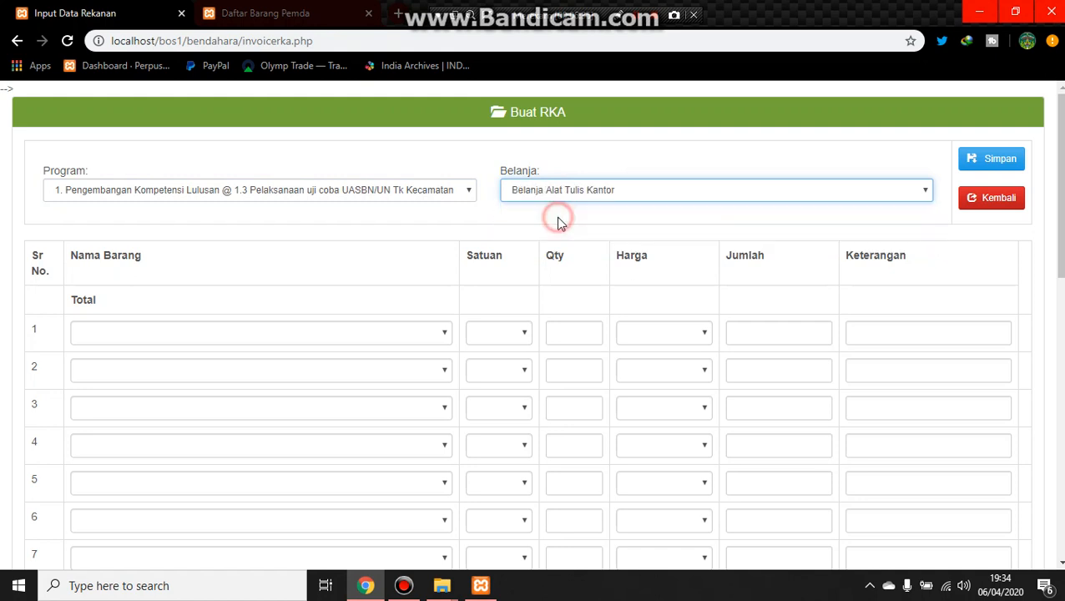
left_click(314, 337)
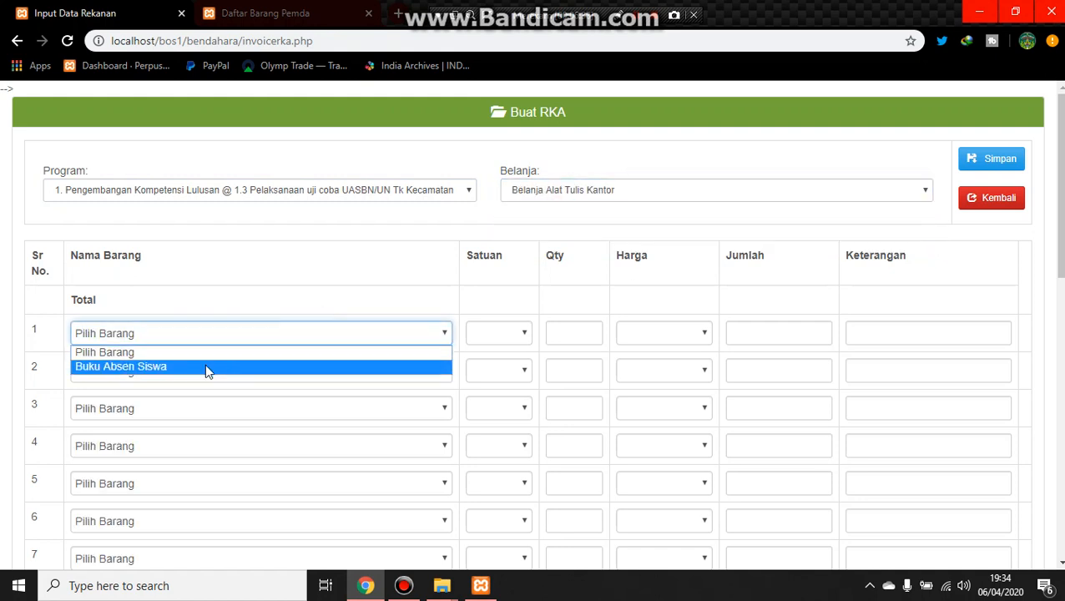
left_click(204, 366)
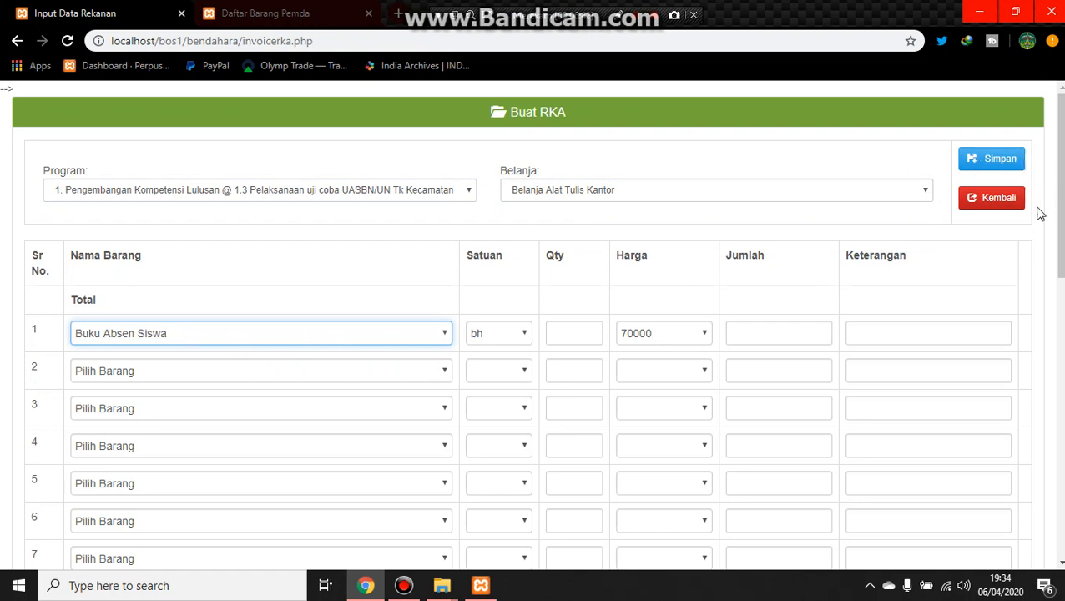
Step: Leave the RKA form without saving and go back to the school item list
left_click(998, 205)
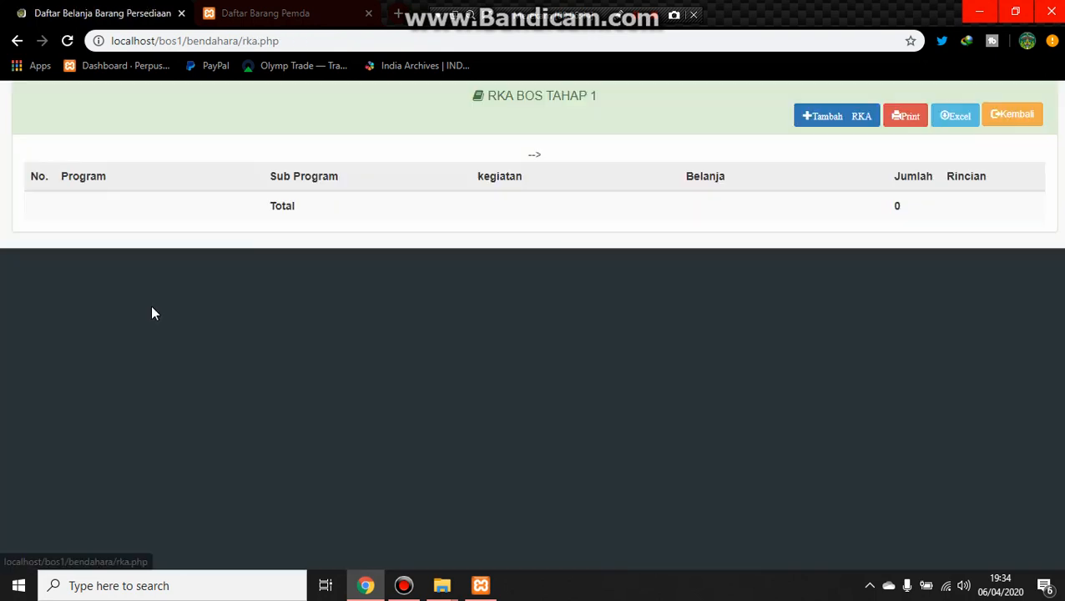
left_click(1010, 110)
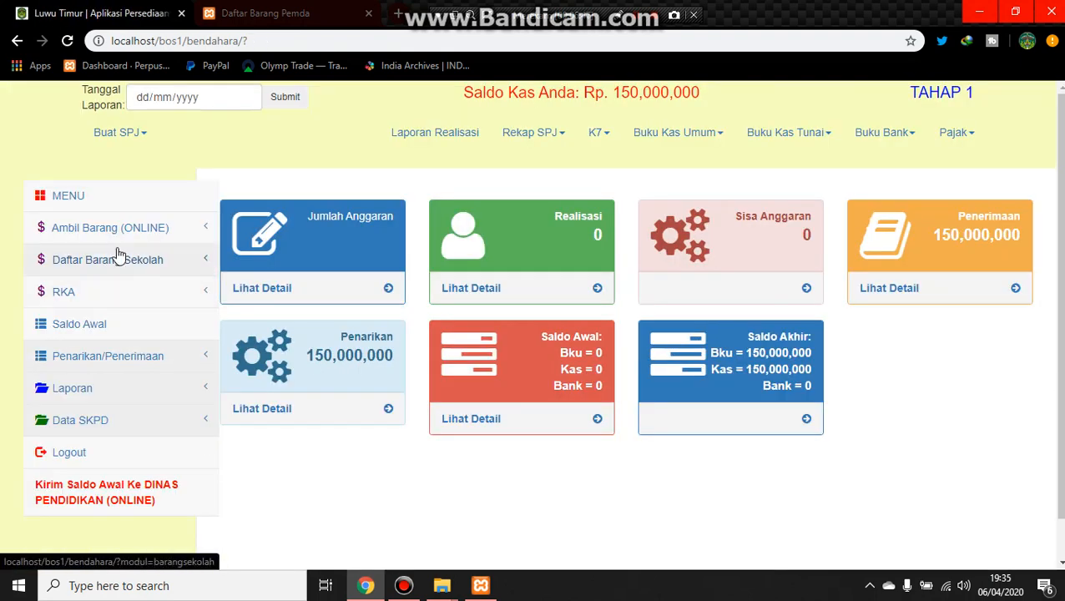
left_click(125, 261)
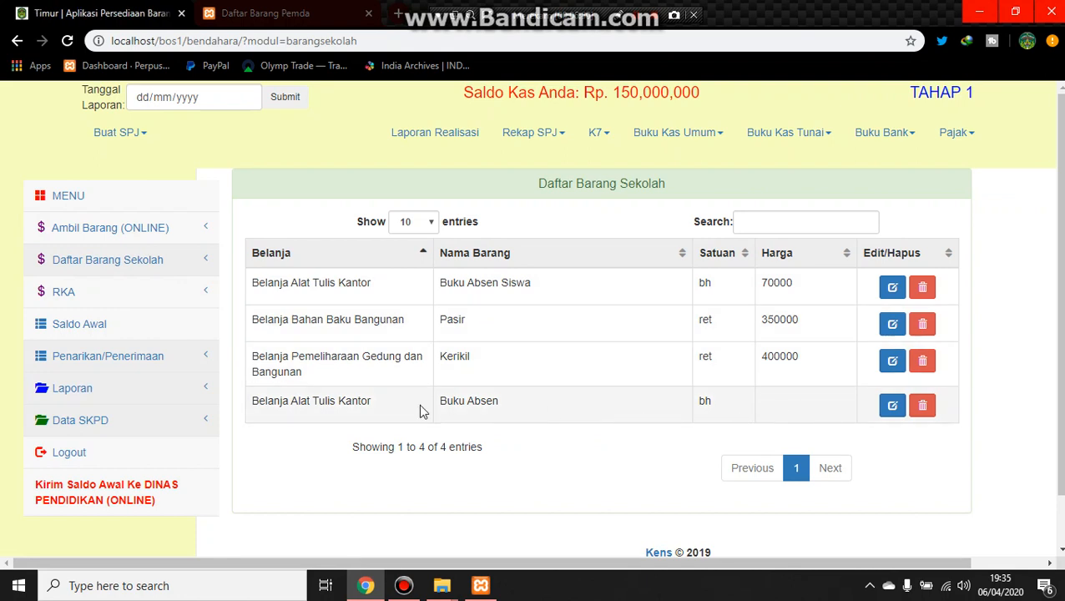
Step: Examine the Belanja and Nama Barang entries of the items in the school item list
left_click(523, 411)
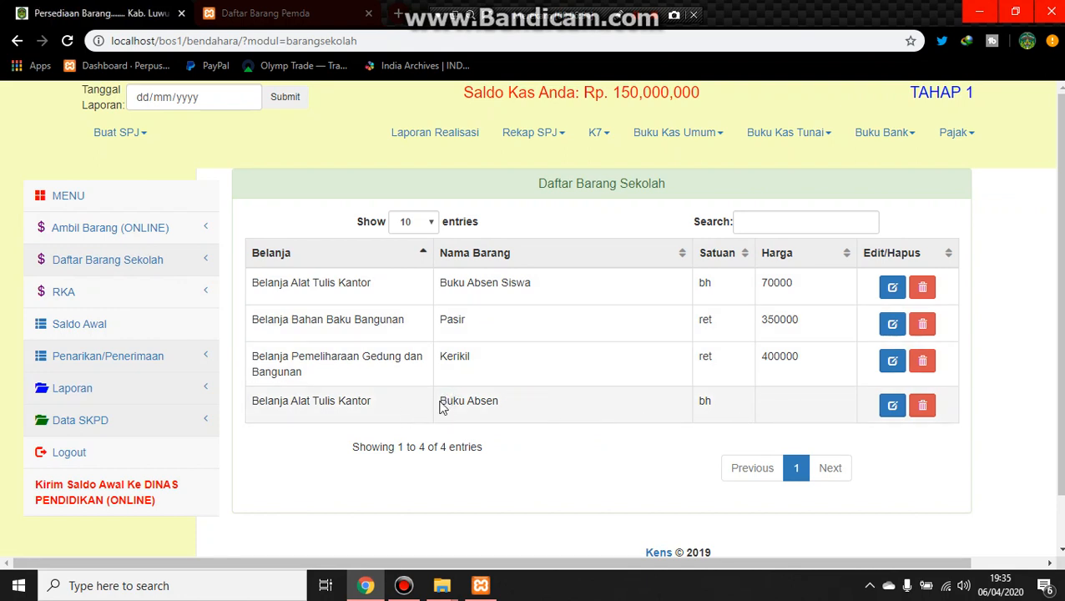
left_click_drag(443, 407, 516, 407)
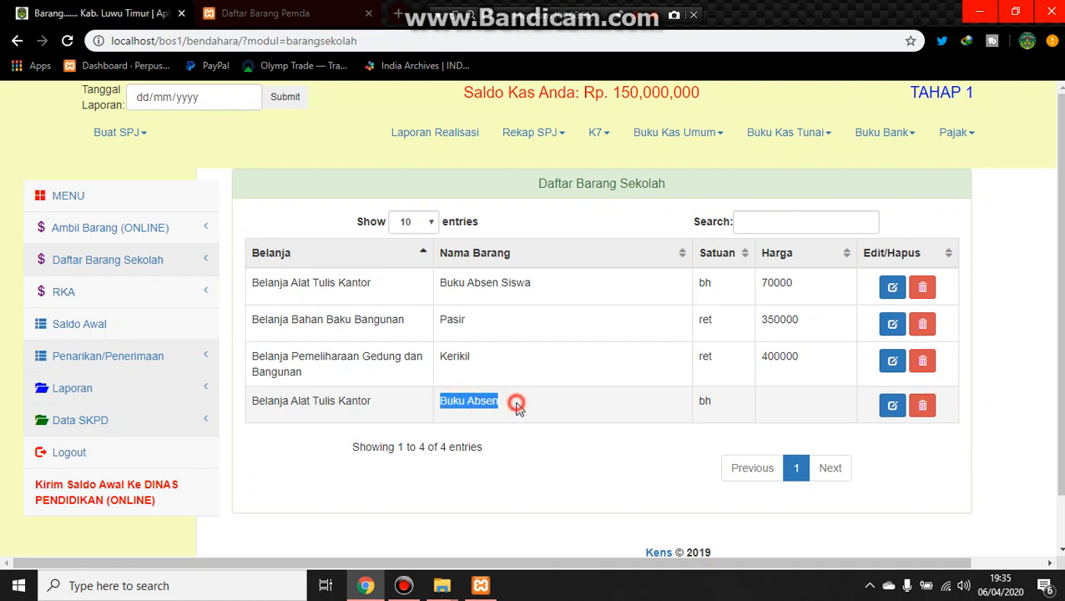
left_click(515, 408)
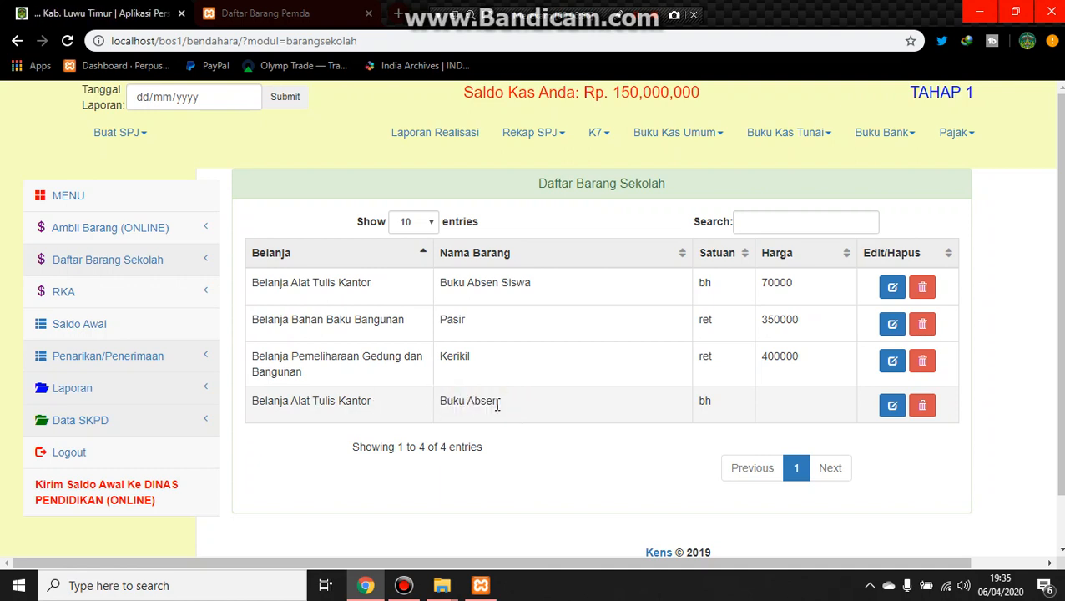
left_click_drag(445, 402, 518, 409)
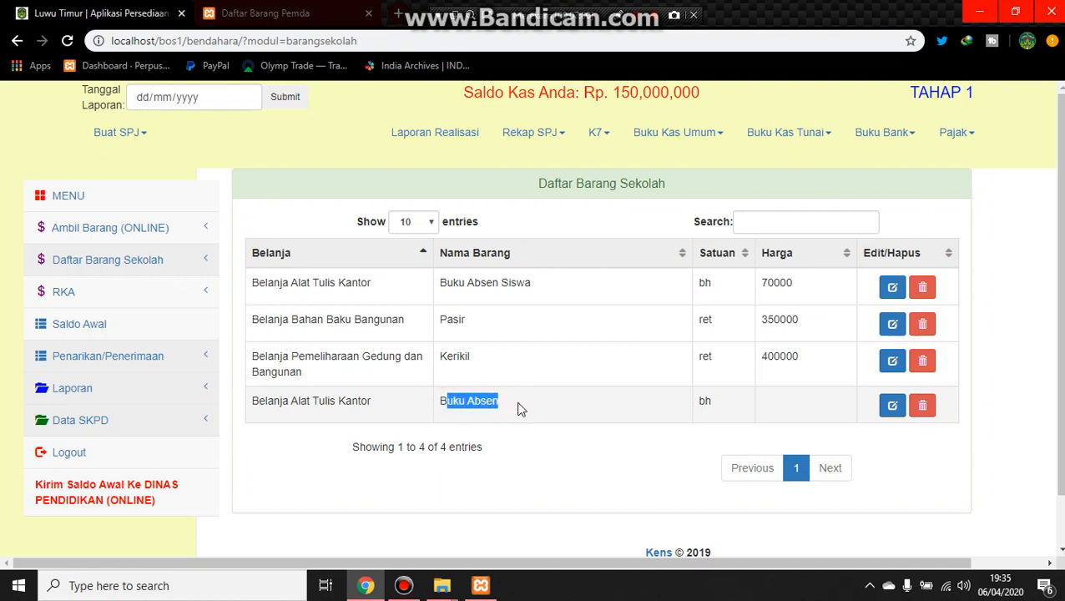
left_click(518, 409)
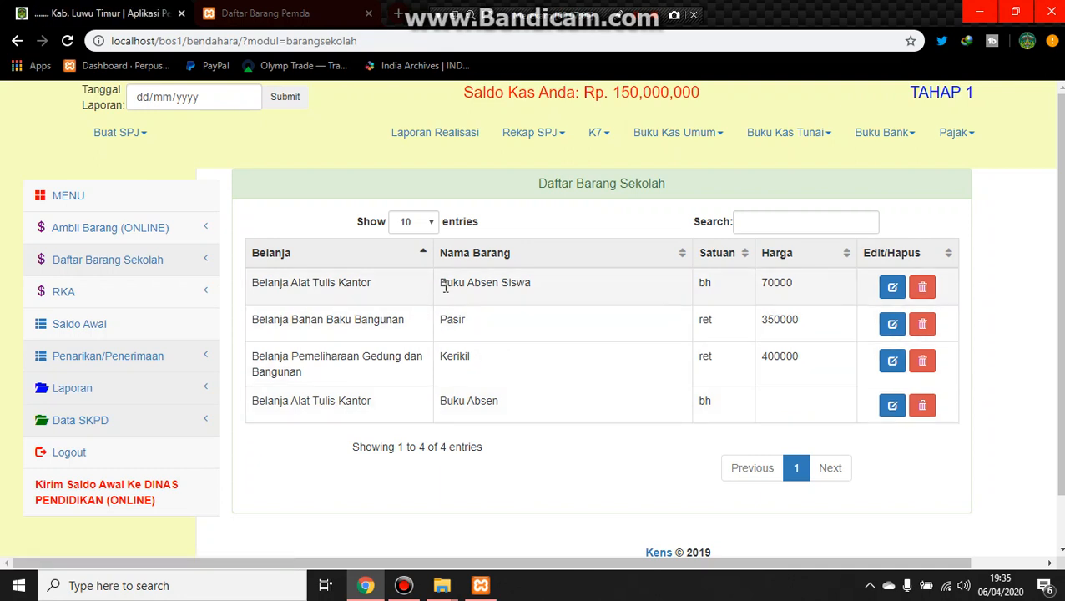
left_click_drag(435, 283, 538, 305)
left_click(537, 305)
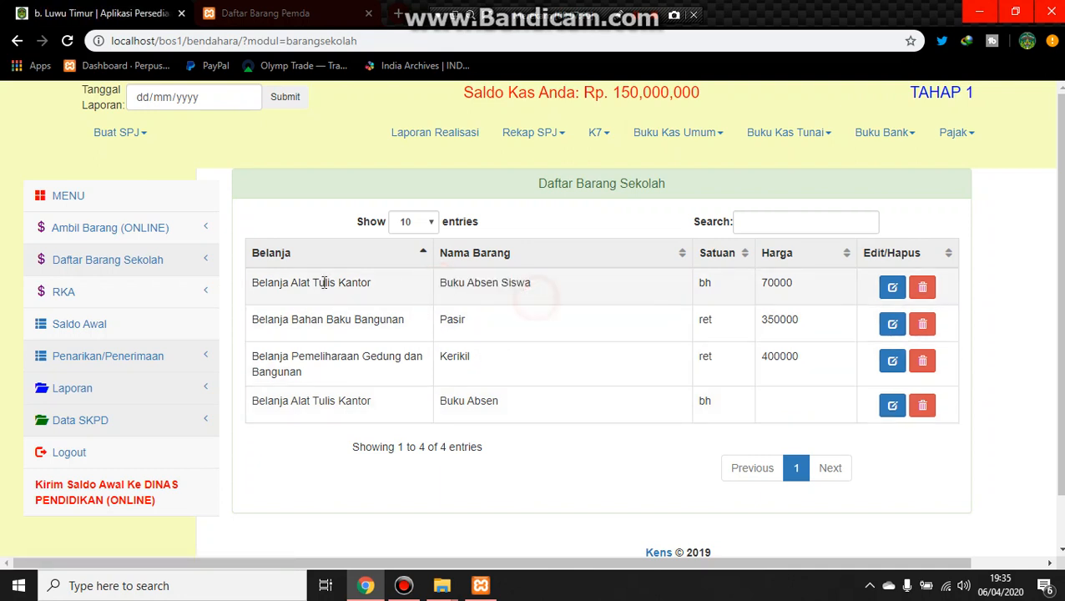
left_click_drag(258, 284, 401, 289)
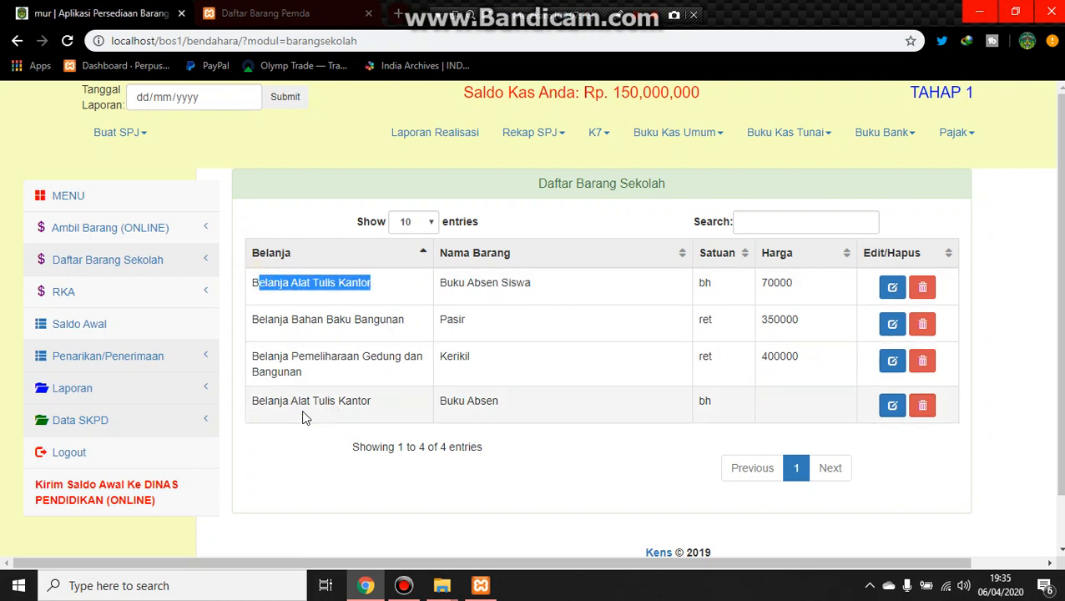
left_click_drag(253, 401, 380, 403)
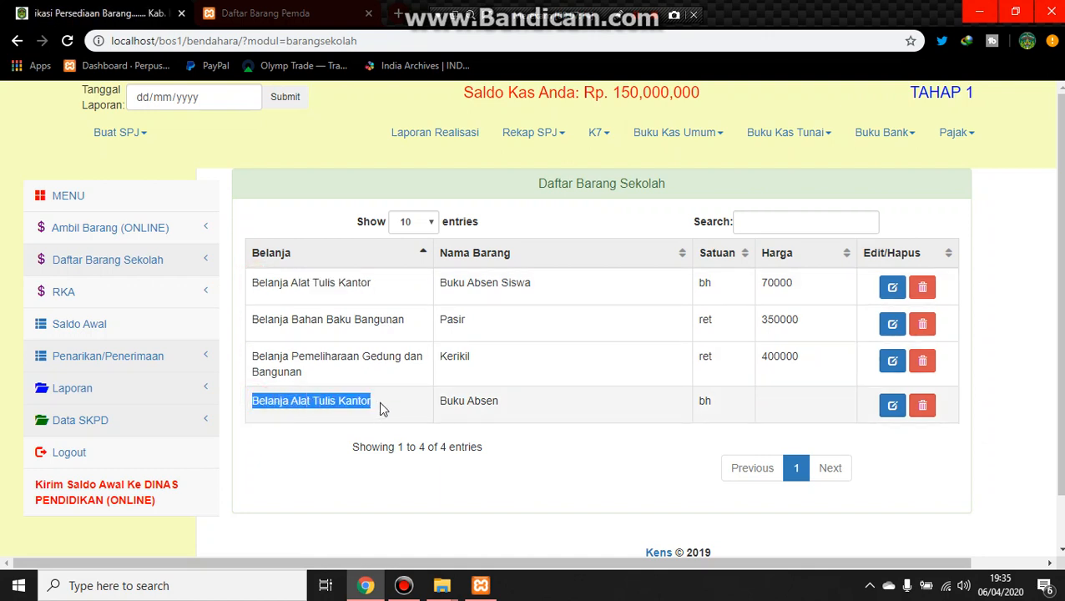
left_click(548, 285)
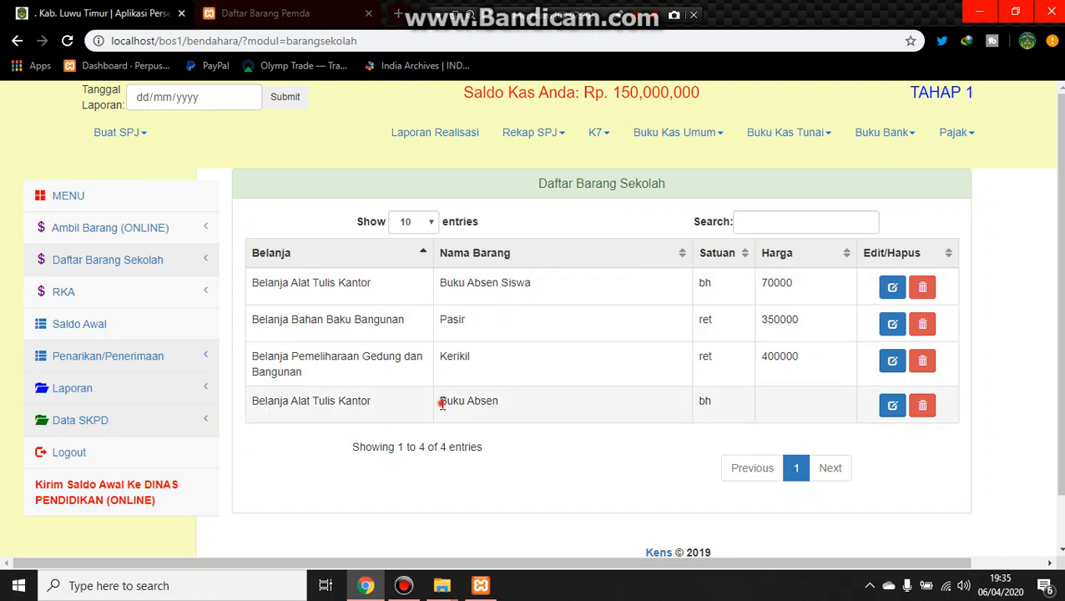
left_click_drag(443, 404, 506, 407)
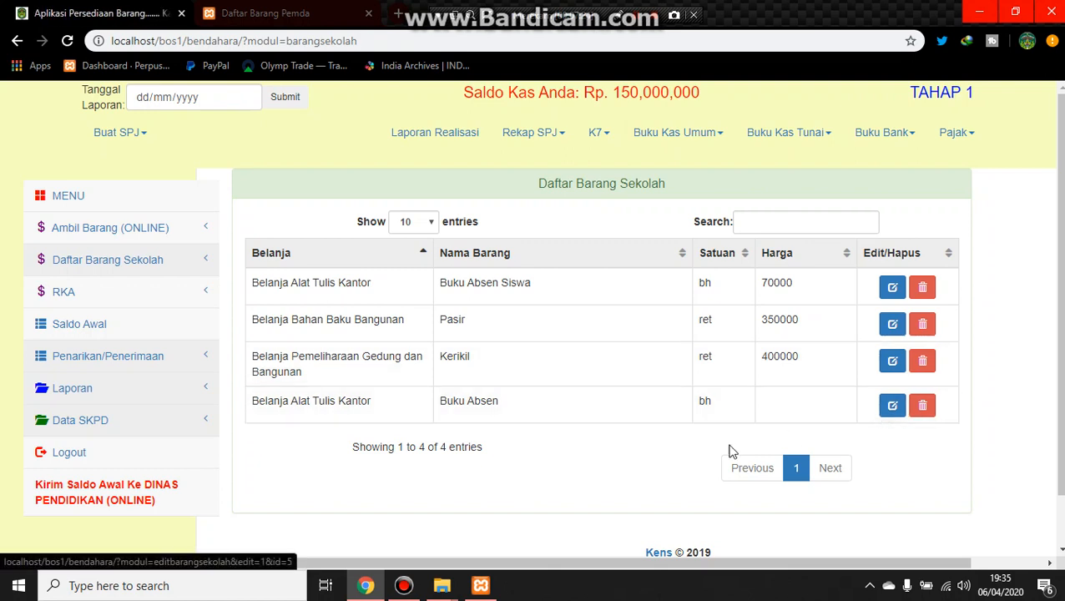
Step: Set the Harga of Buku Absen in the school item list to 6000
left_click(893, 406)
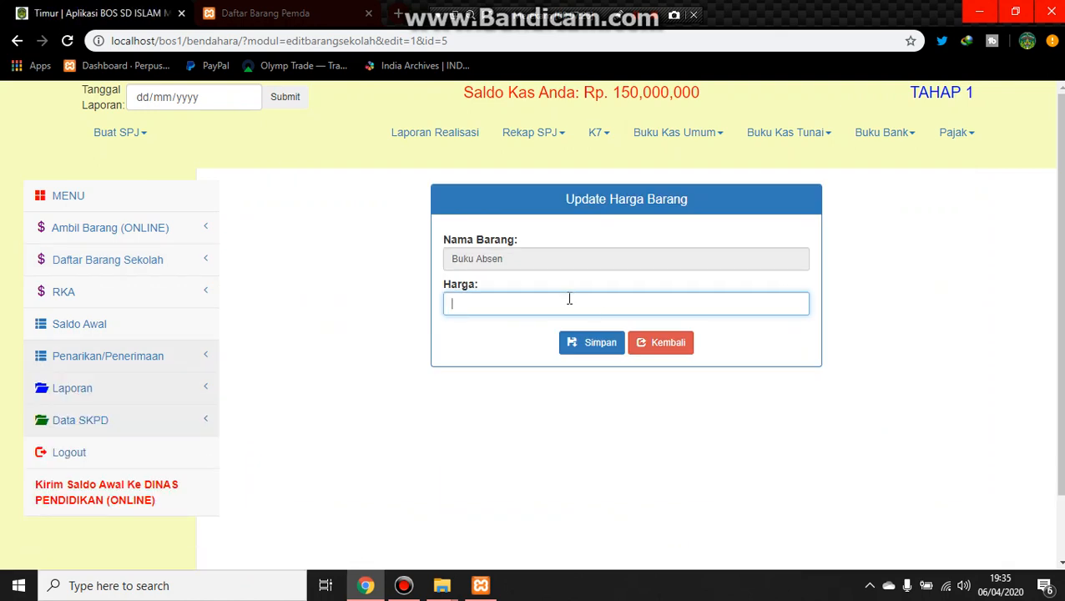
type("6000")
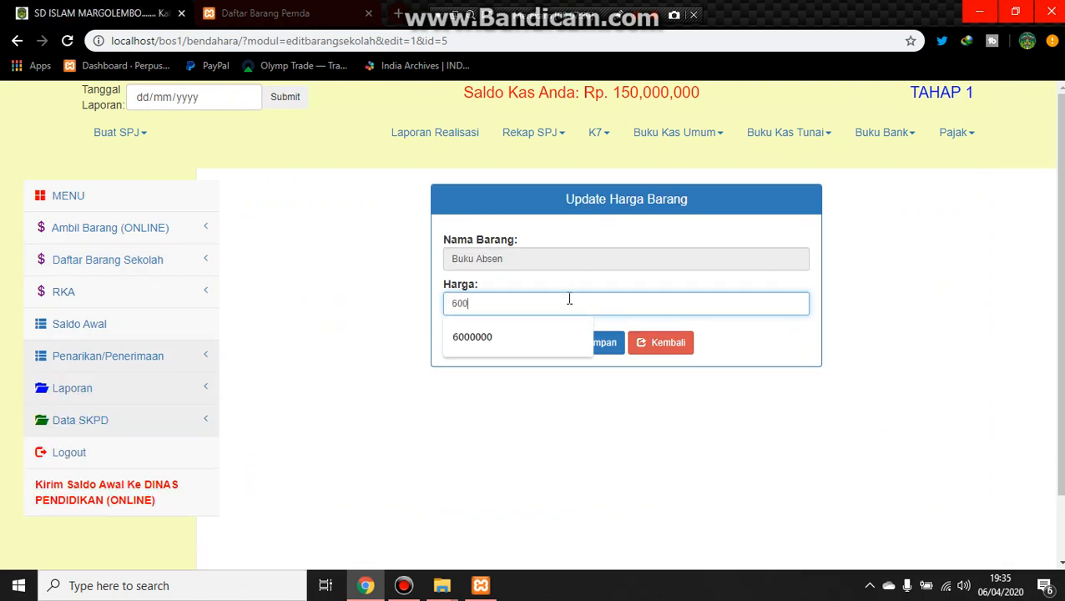
key("Return")
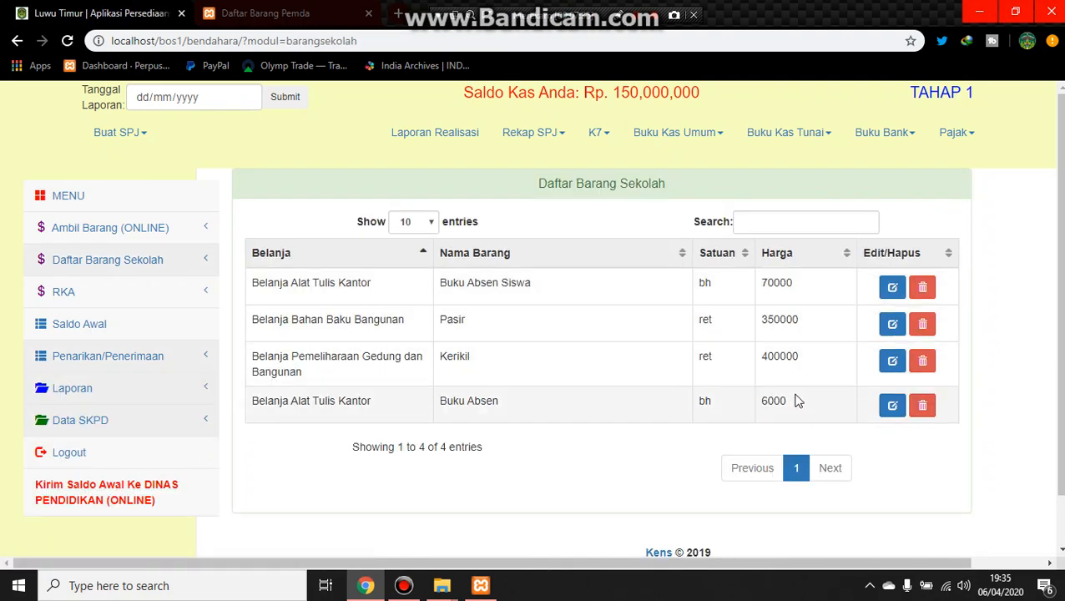
right_click(797, 400)
Step: Start a new RKA with Program 1.2 Penyusunan Kriteria Kenaikan Kelas and Belanja Alat Tulis Kantor
left_click(72, 305)
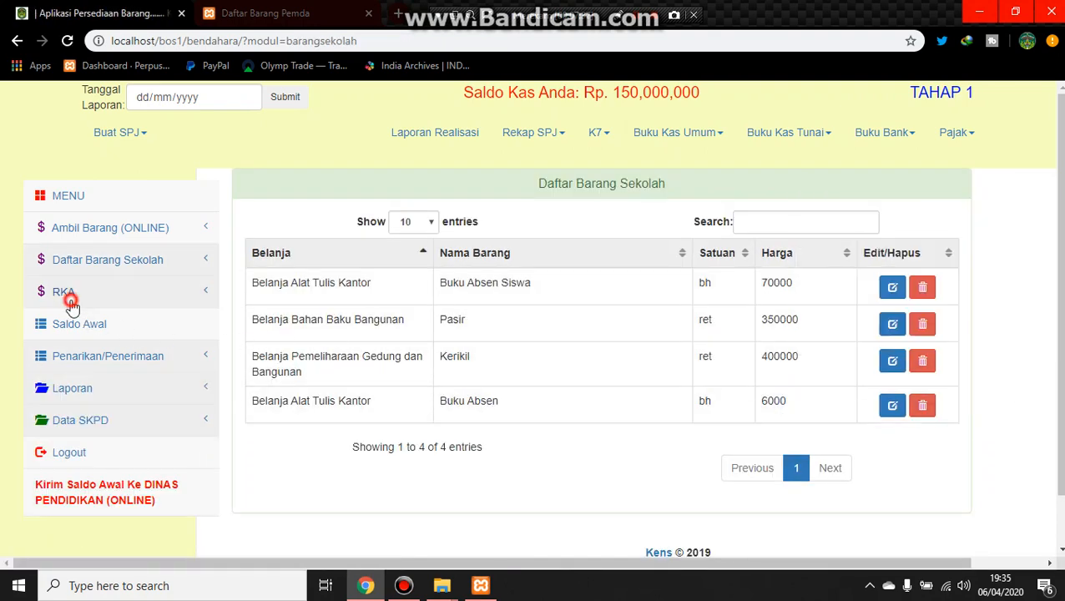
left_click(72, 306)
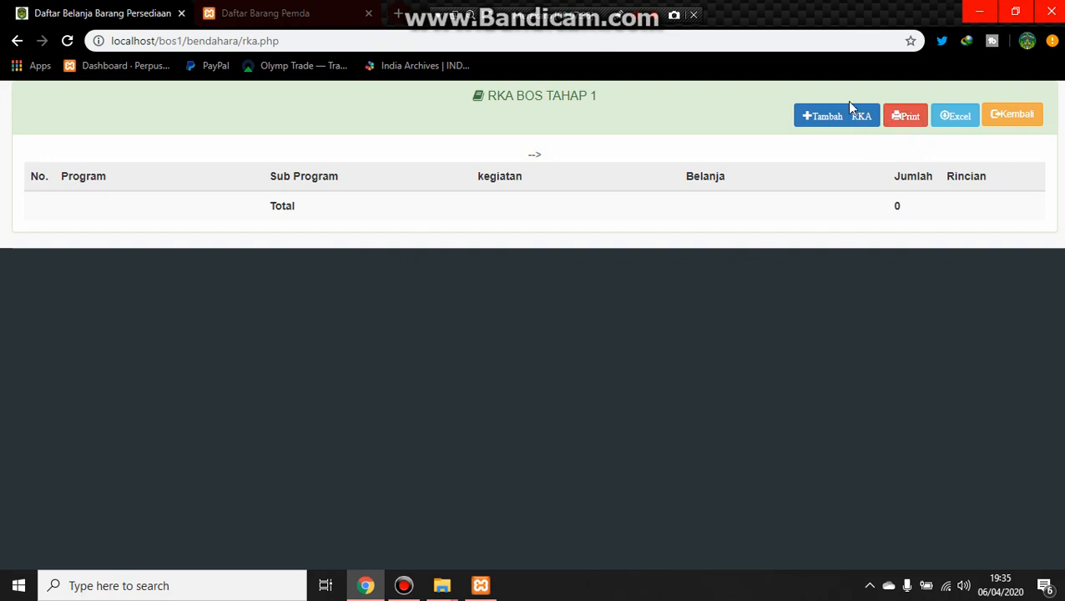
left_click(844, 117)
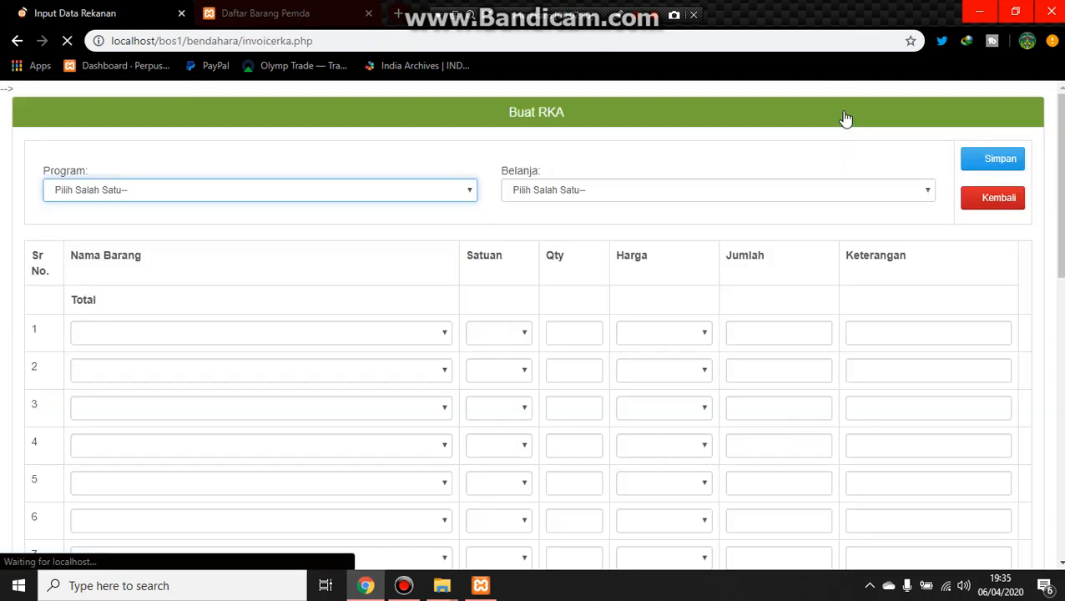
left_click(352, 191)
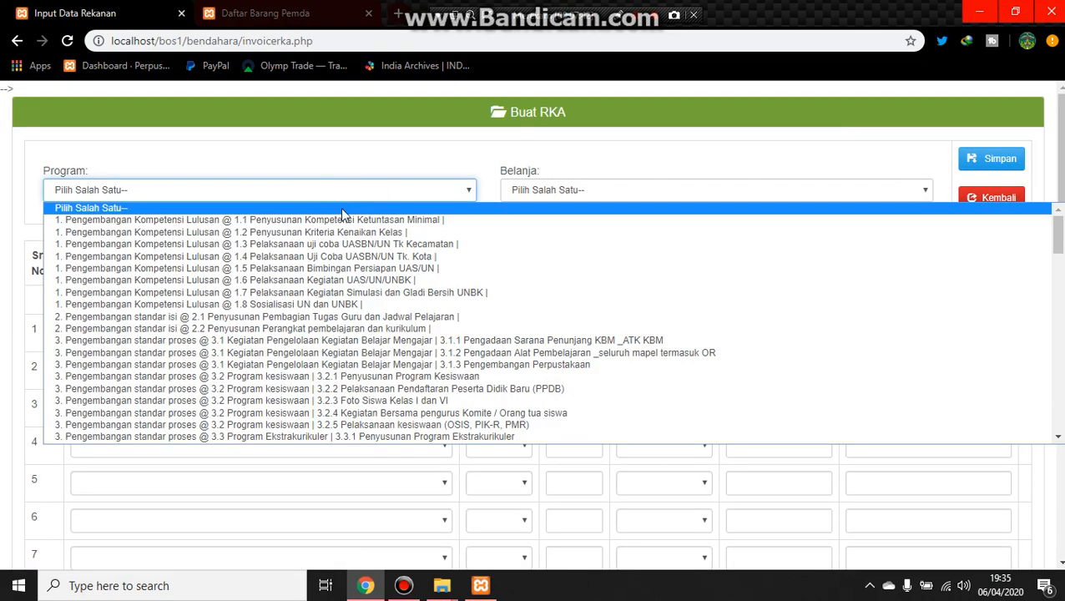
left_click(338, 229)
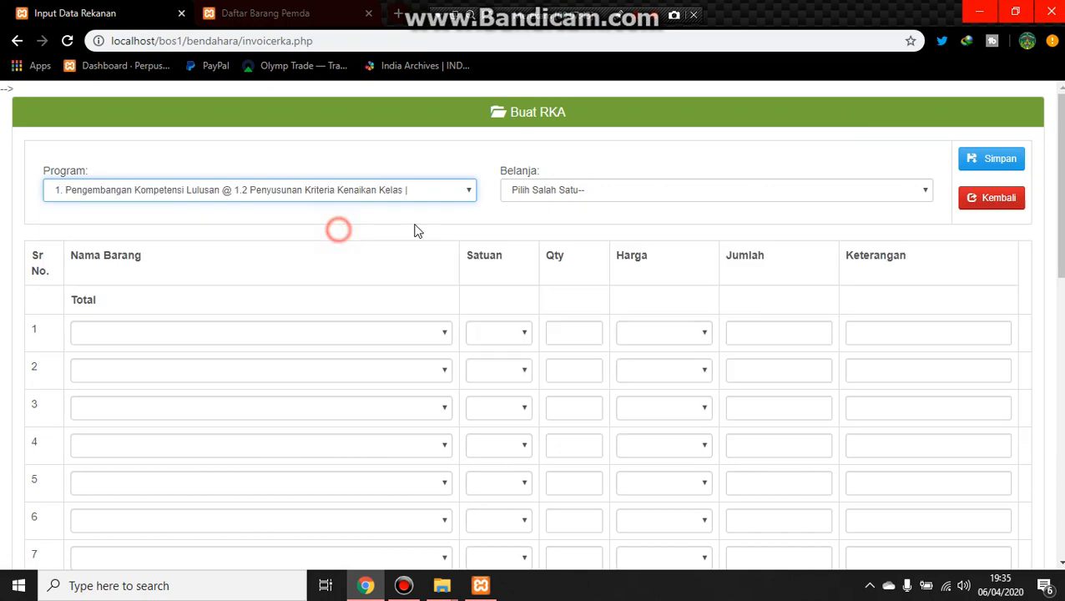
left_click(586, 195)
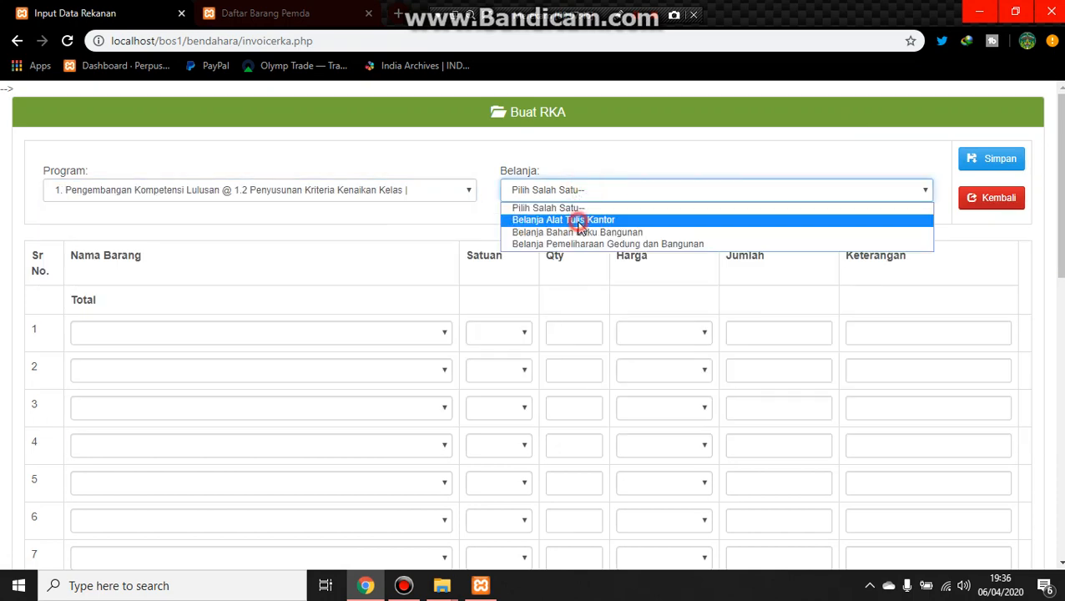
left_click(582, 221)
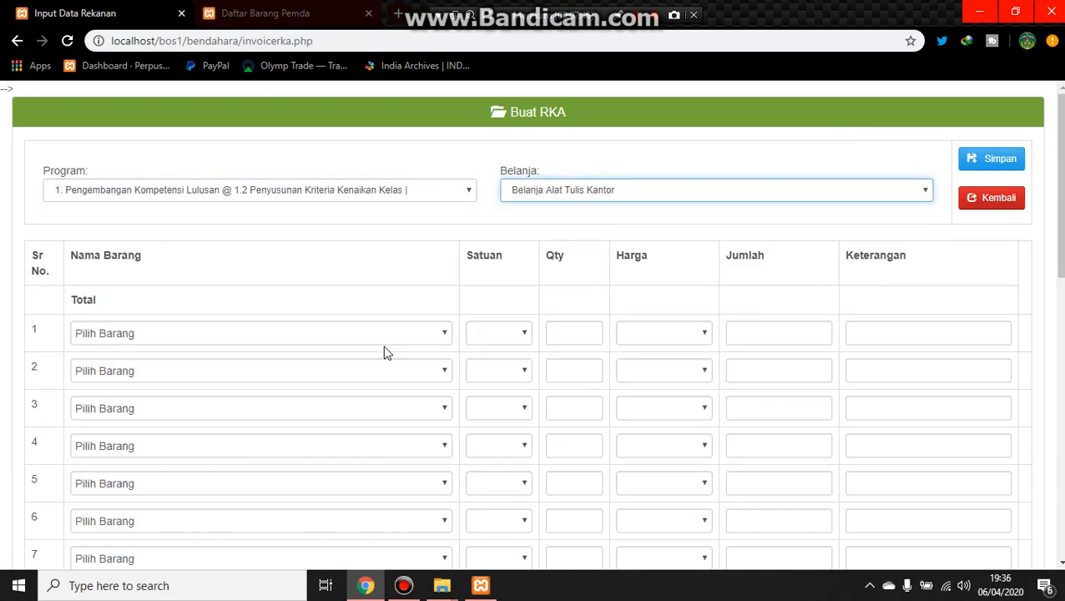
Step: Fill RKA row 1 with Buku Absen, Qty 5 and Keterangan kegiatan UN/UNBK
left_click(231, 336)
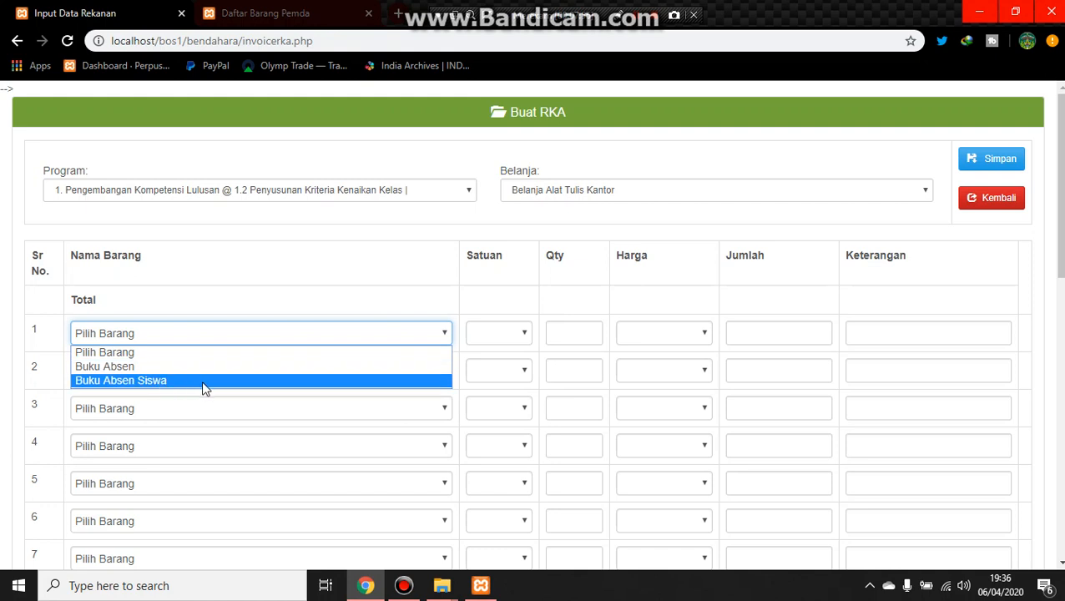
left_click(117, 367)
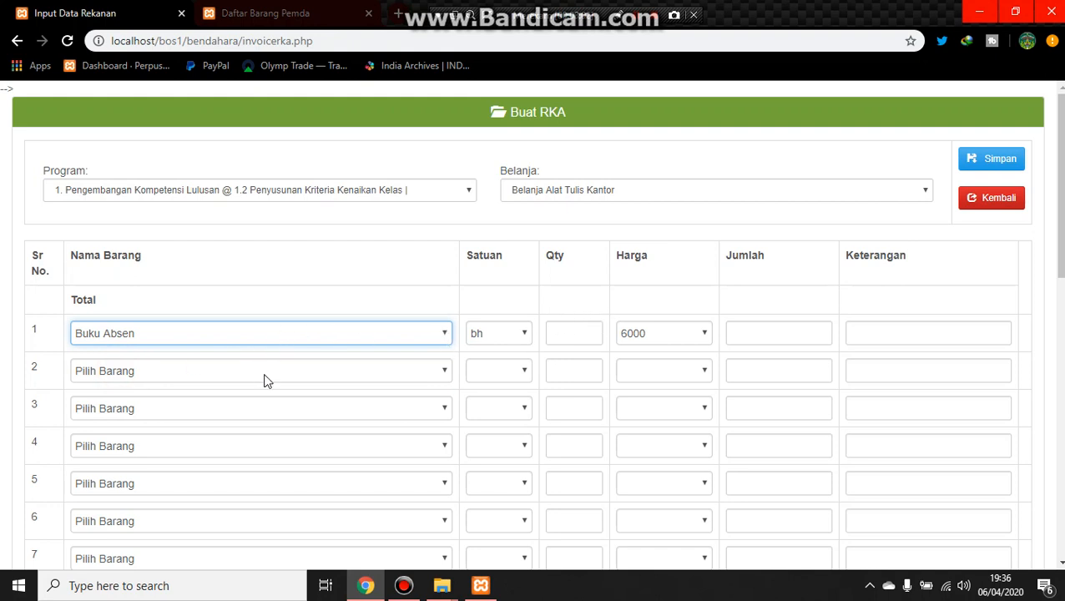
left_click(221, 336)
left_click(215, 364)
left_click(572, 336)
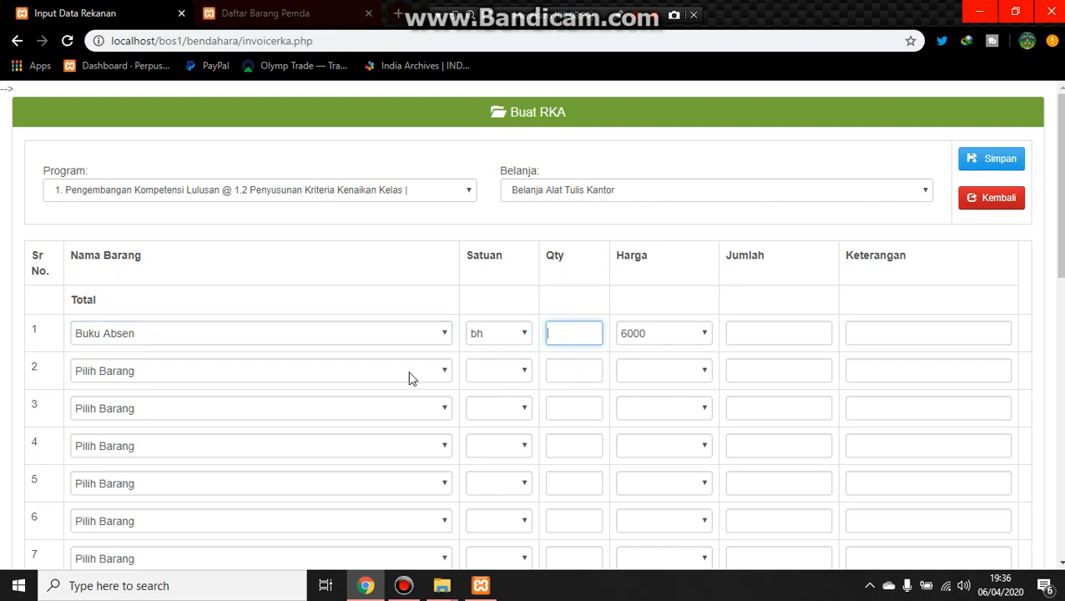
type("5")
left_click(773, 334)
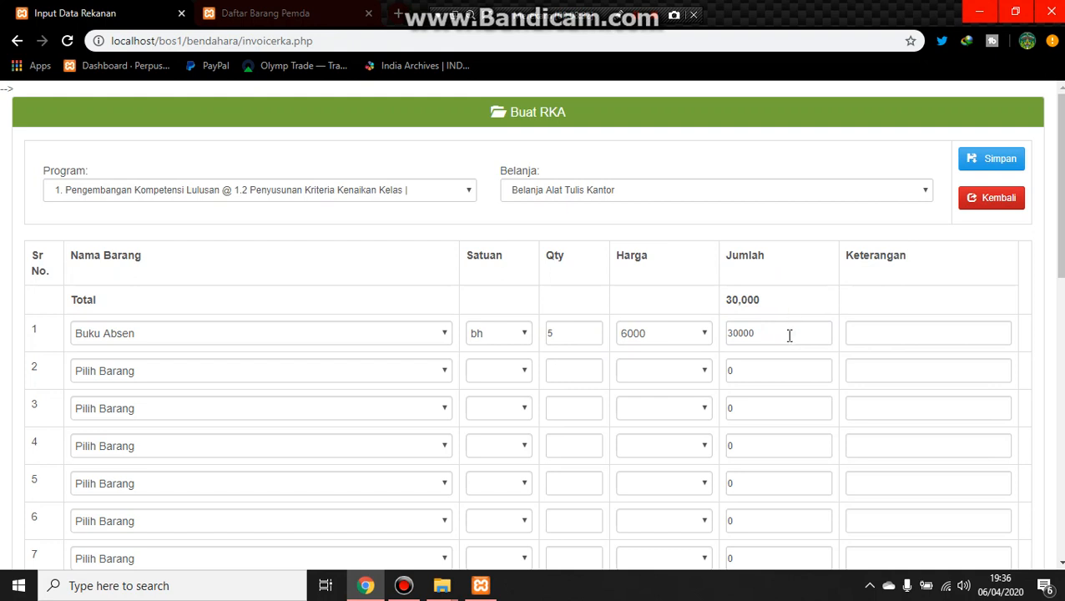
left_click(878, 338)
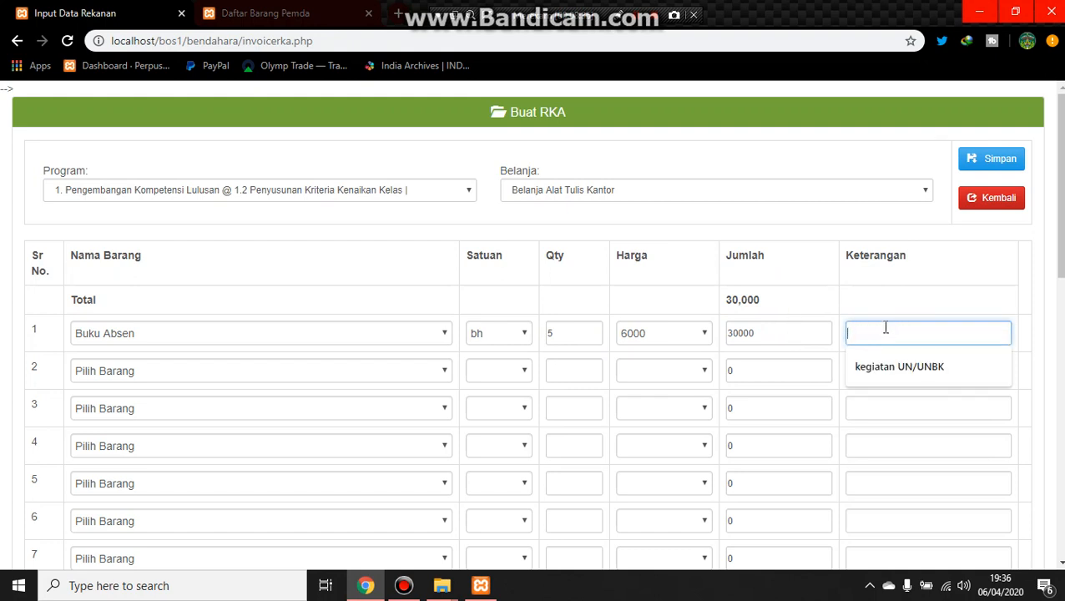
left_click(910, 376)
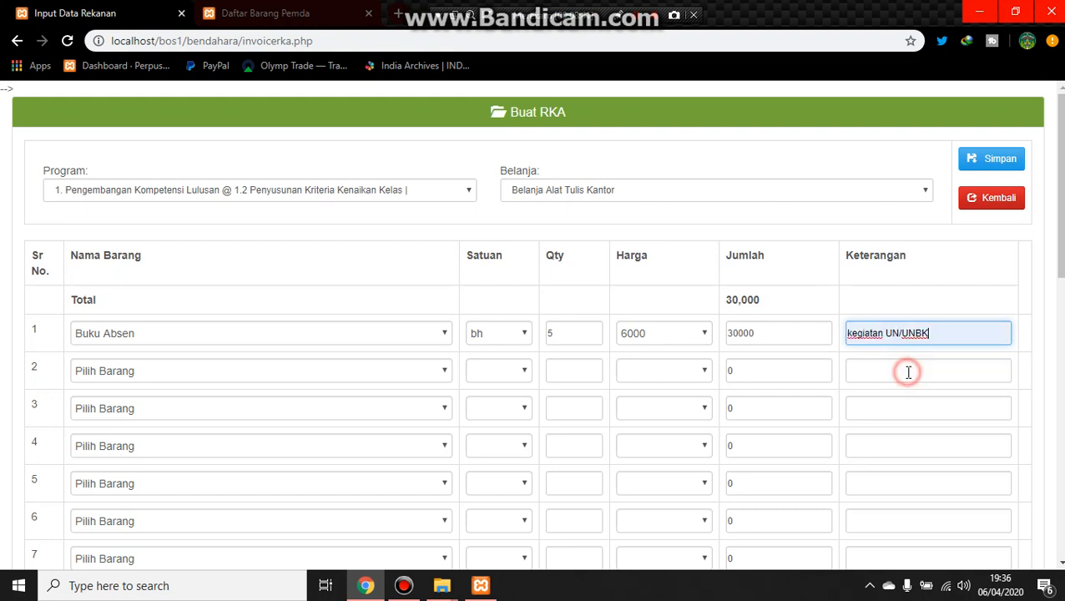
Step: Review the selected Program and the Keterangan text in row 1
left_click(301, 199)
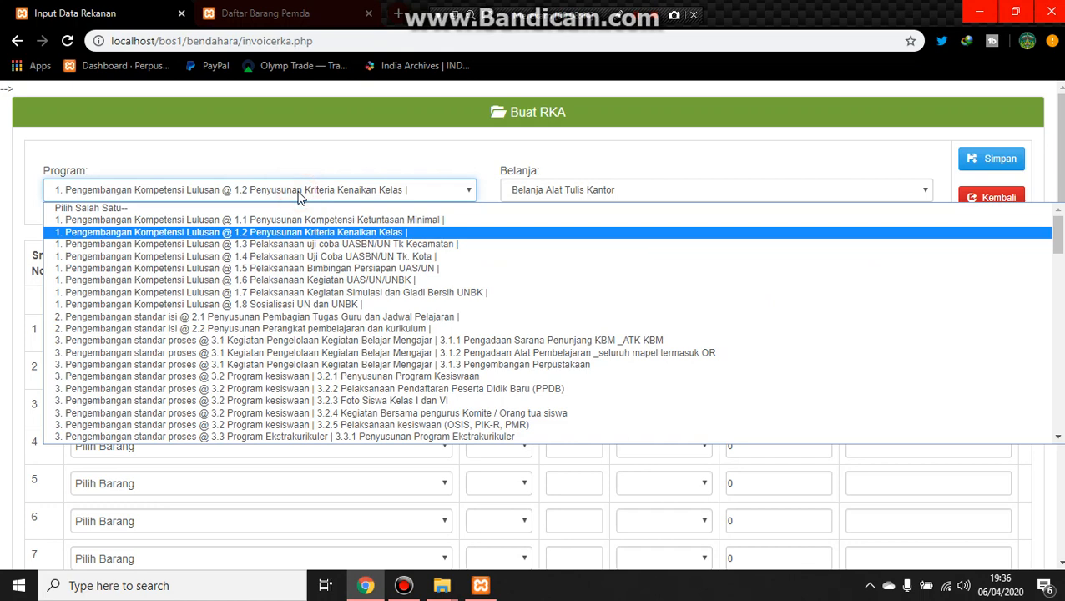
left_click(302, 199)
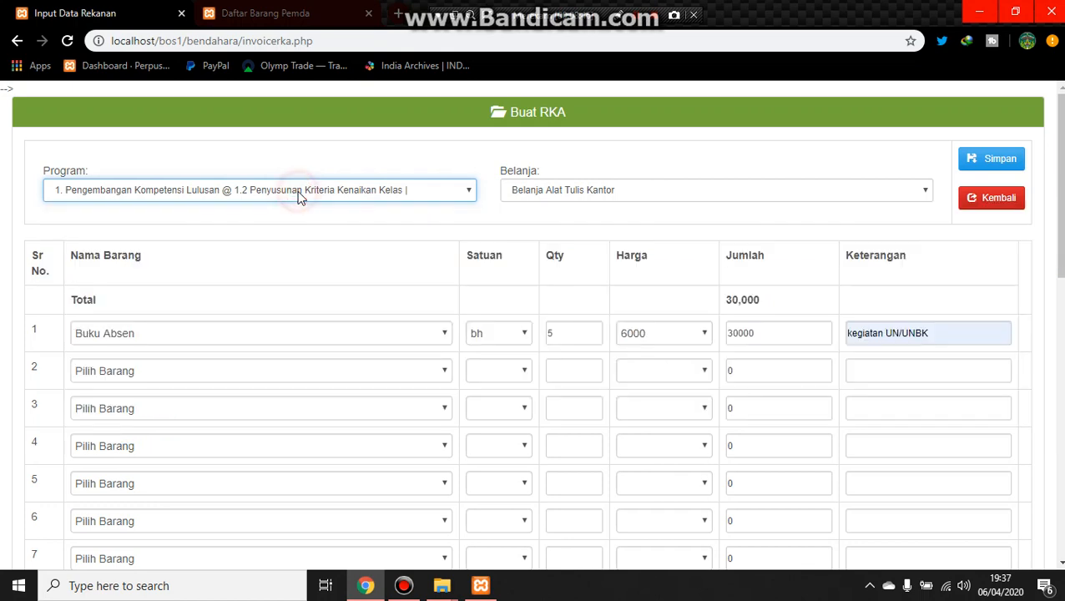
triple_click(942, 332)
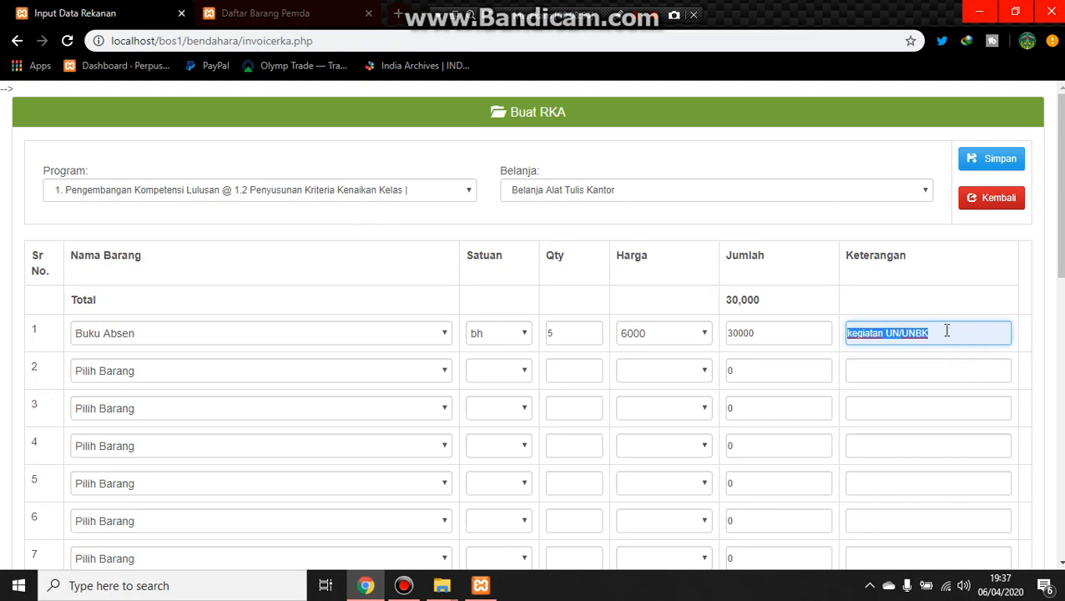
left_click(393, 193)
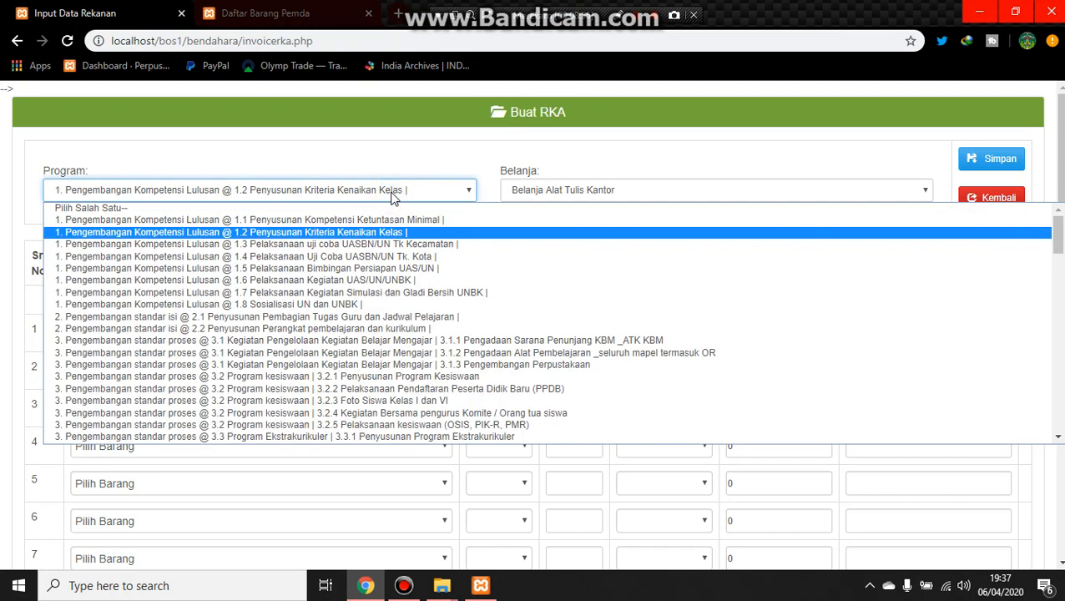
left_click(393, 192)
left_click(392, 192)
left_click(392, 194)
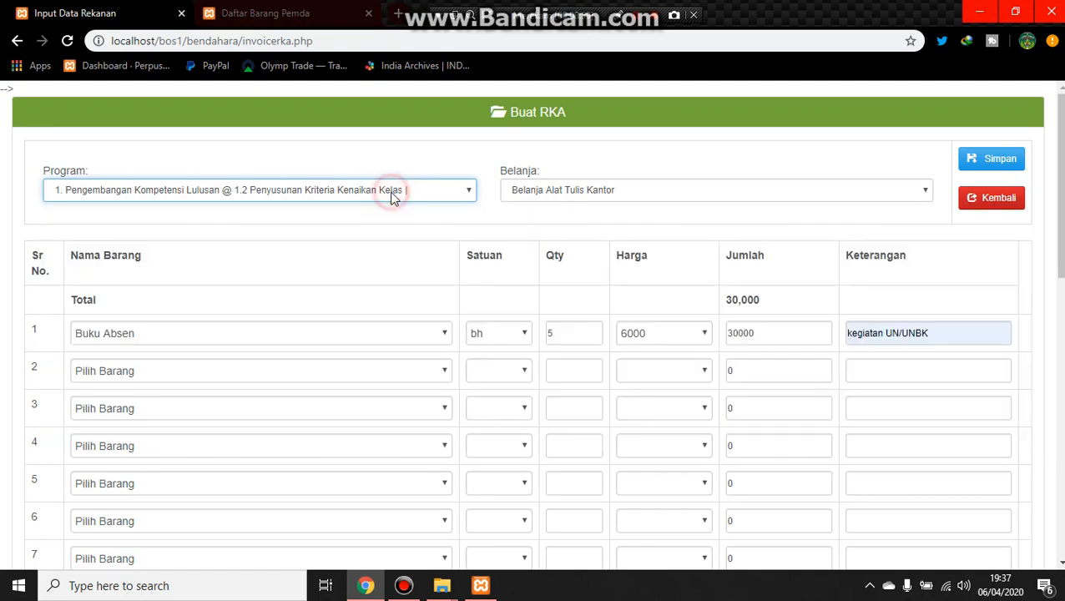
left_click(937, 335)
triple_click(937, 333)
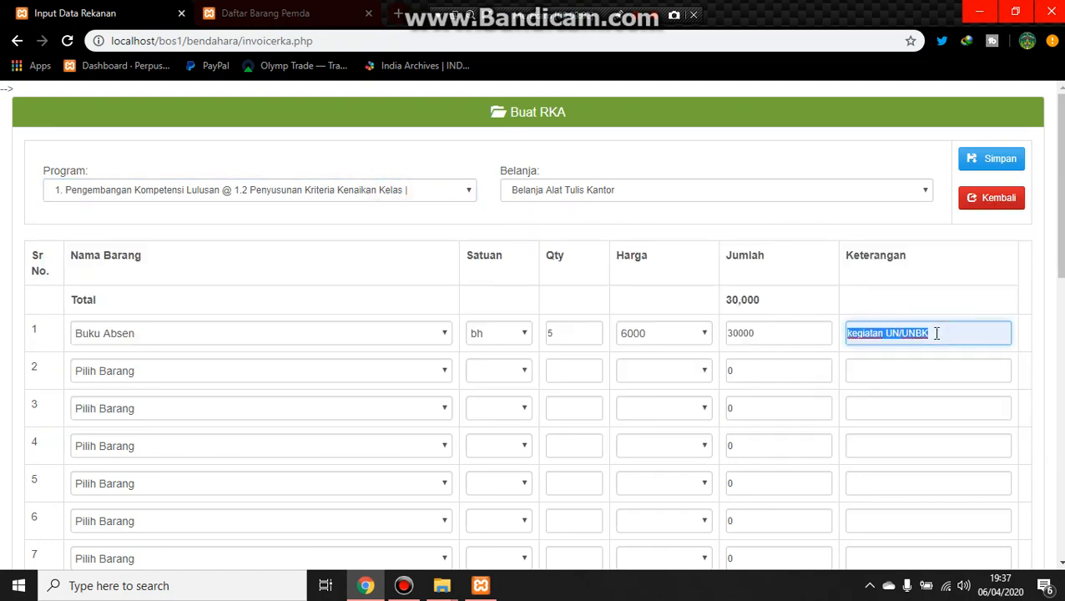
Step: Replace the Keterangan of RKA row 1 with "penyusungfdgdgjghjhgfukj"
type("peny")
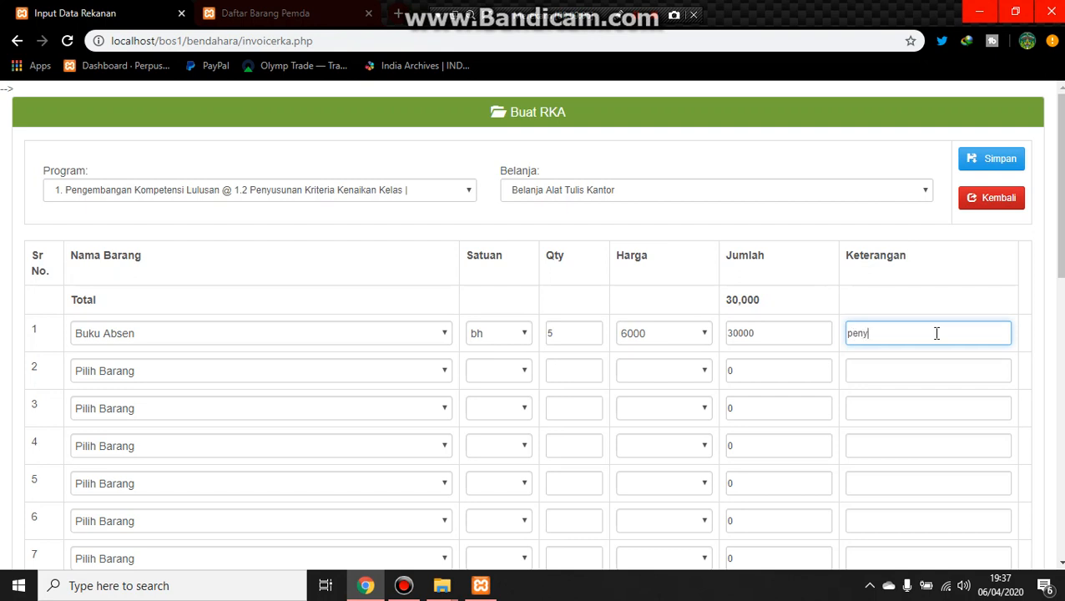
type("usungfdgdgjghjhgfukj")
Step: Fill RKA row 2 with Buku Absen Siswa and Qty 6
left_click(373, 370)
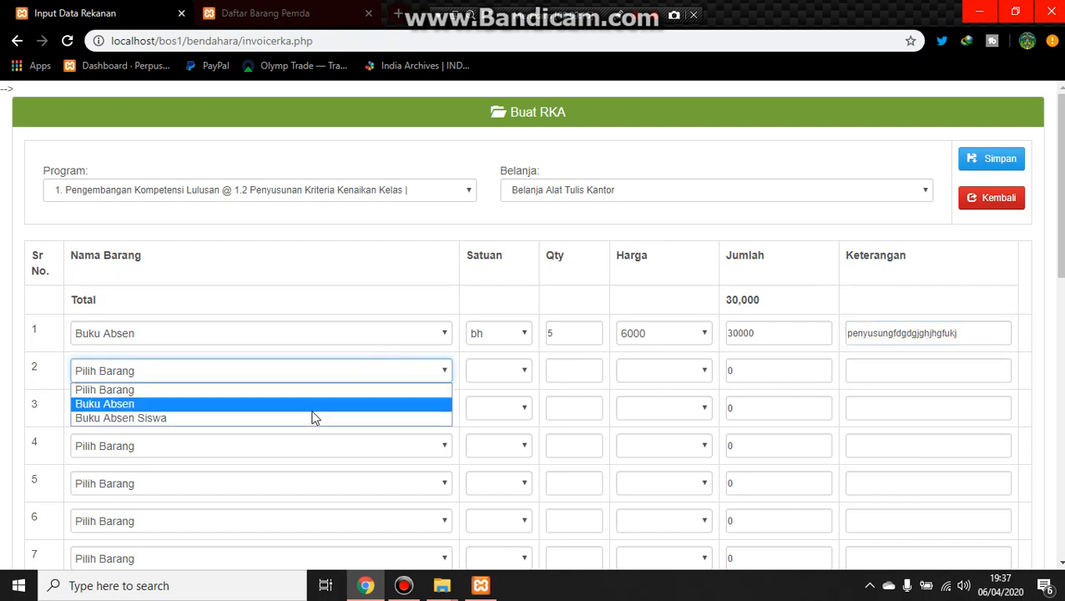
left_click(194, 418)
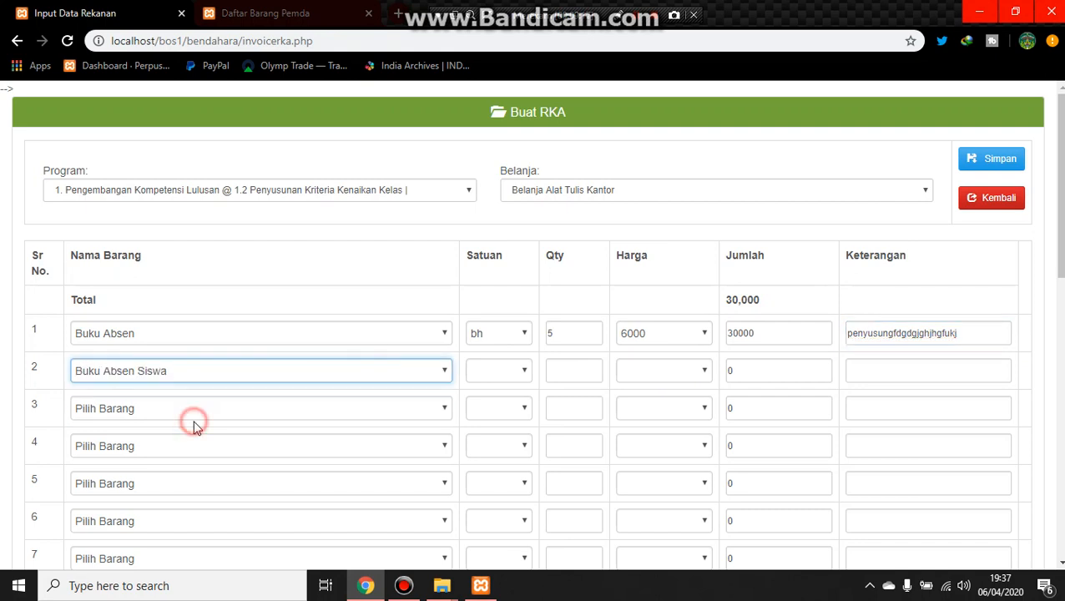
left_click(587, 361)
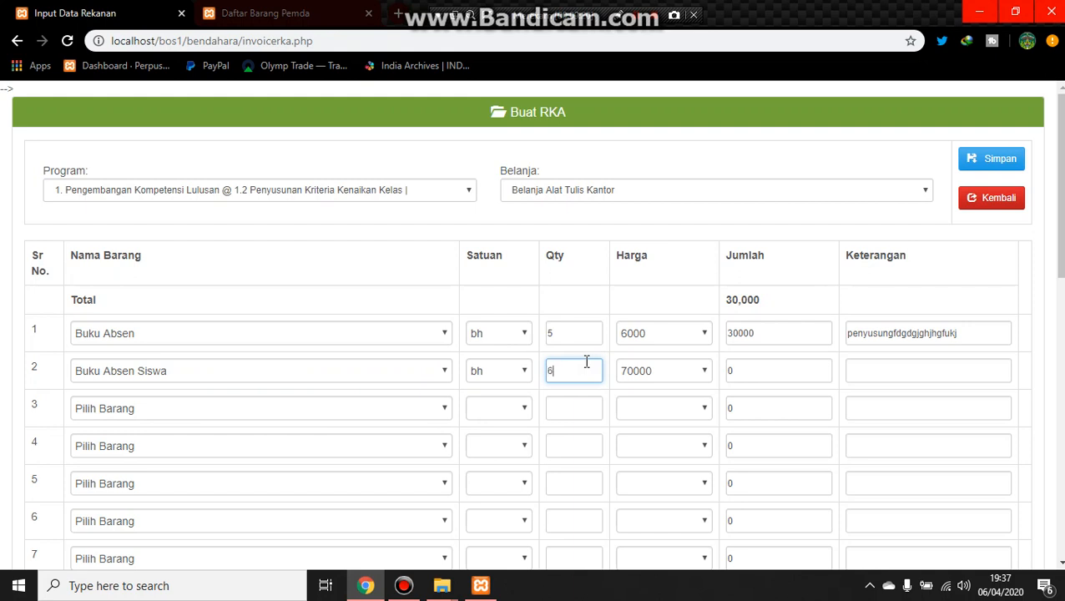
left_click(765, 374)
Step: Save the new RKA and acknowledge the confirmation
left_click(908, 371)
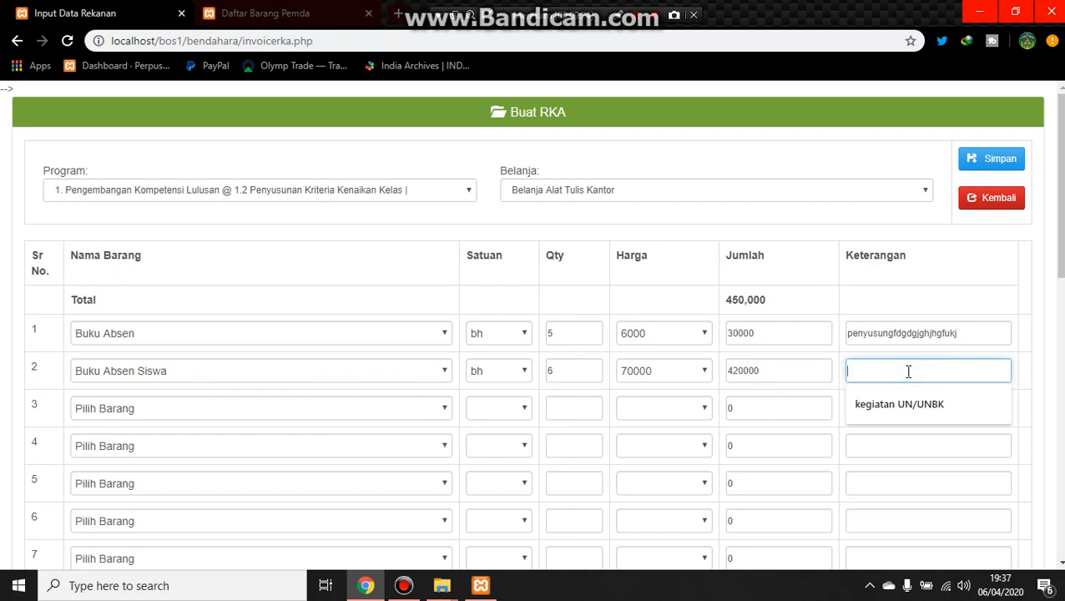
left_click(907, 371)
double_click(964, 334)
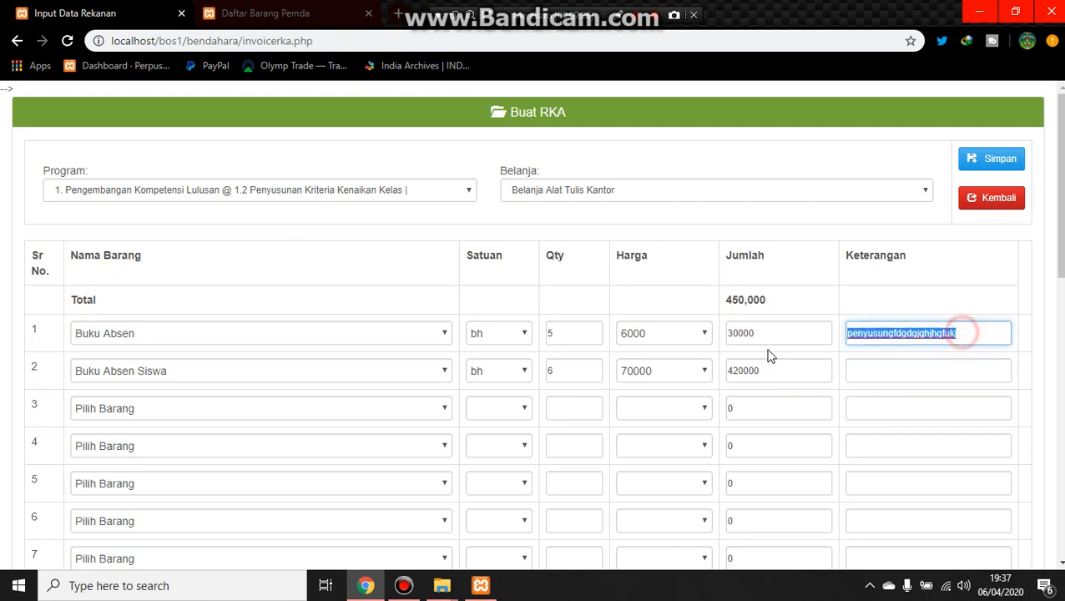
left_click(904, 375)
left_click(811, 295)
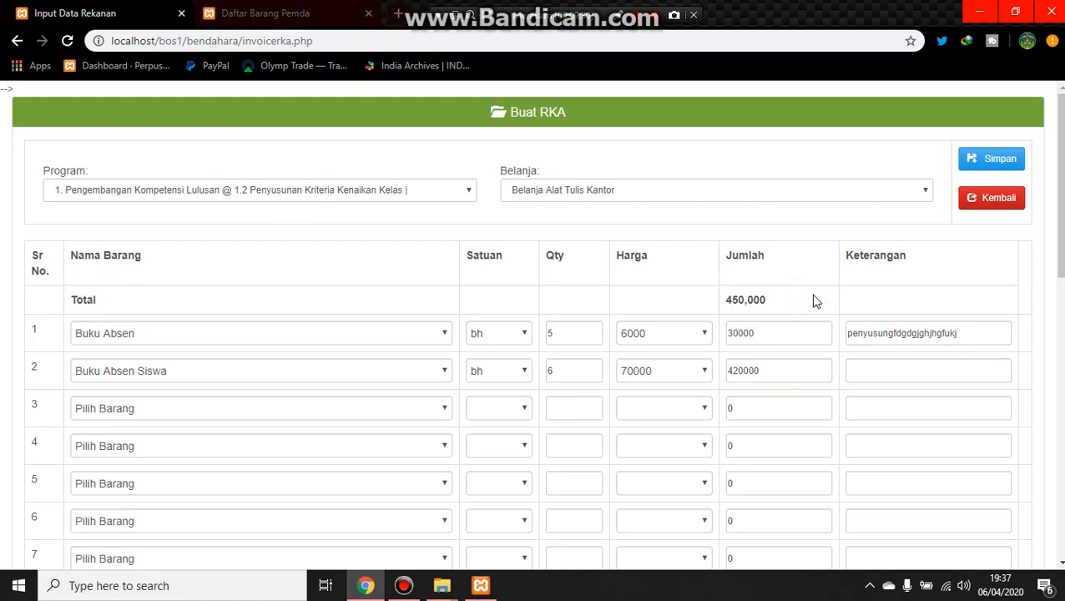
left_click(981, 159)
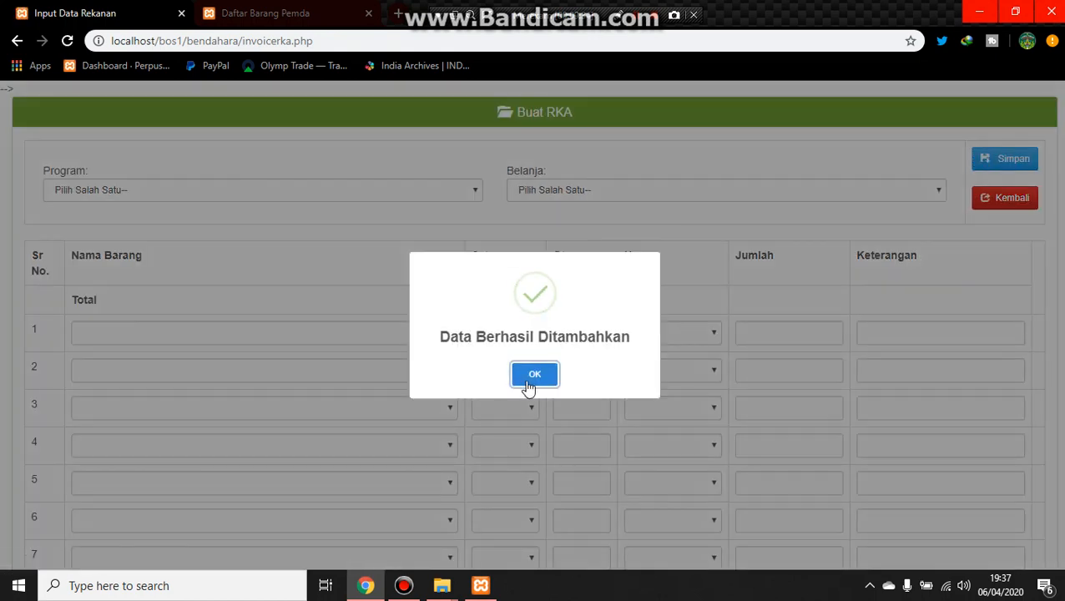
left_click(533, 381)
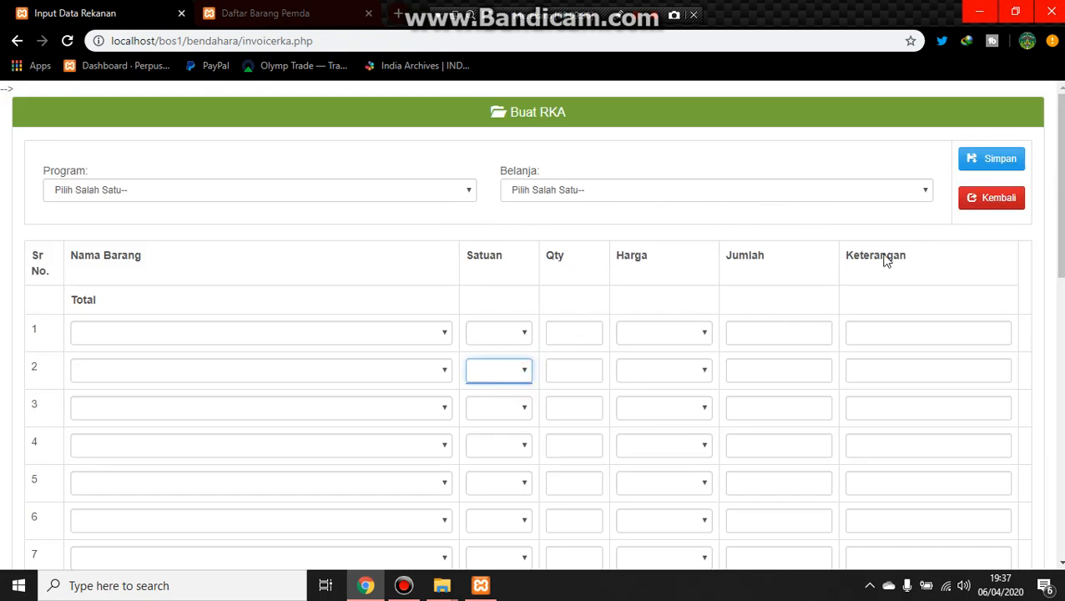
Step: Return to the RKA list and open the Rincian details of the saved RKA entry
left_click(1000, 207)
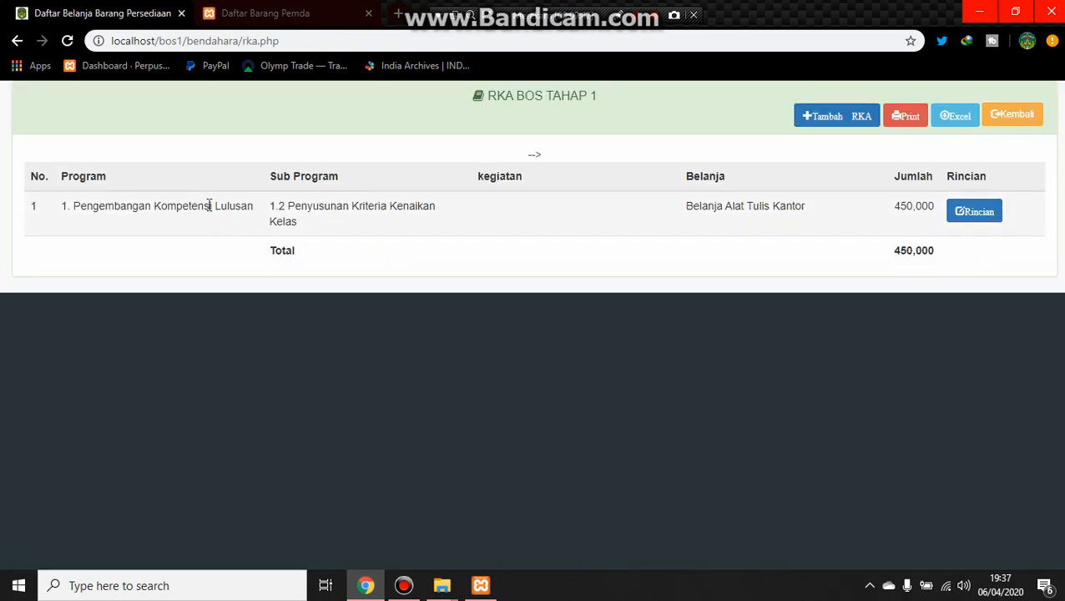
right_click(866, 213)
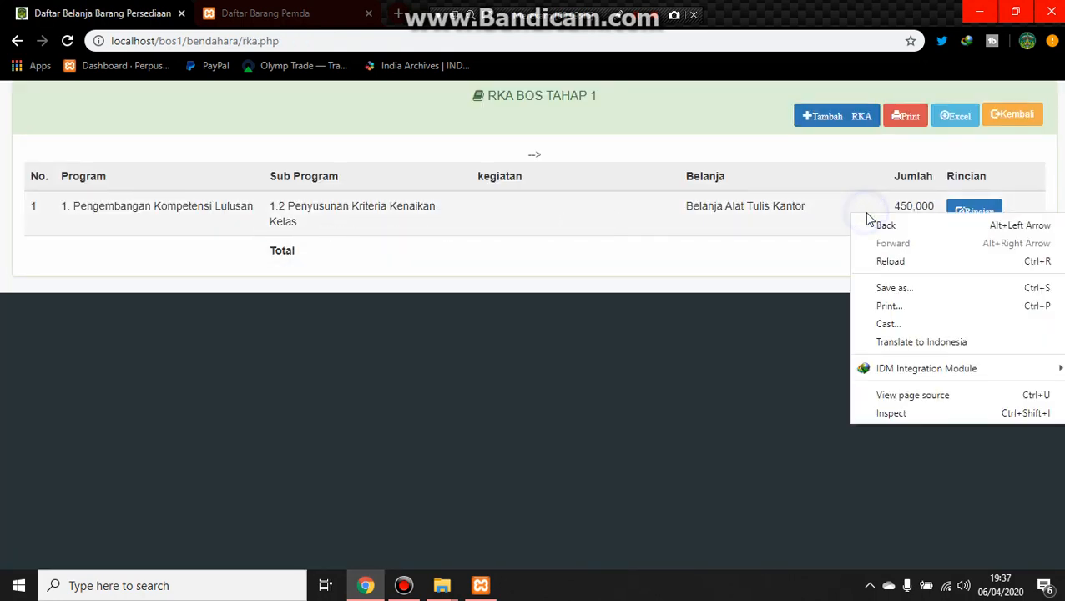
left_click(680, 281)
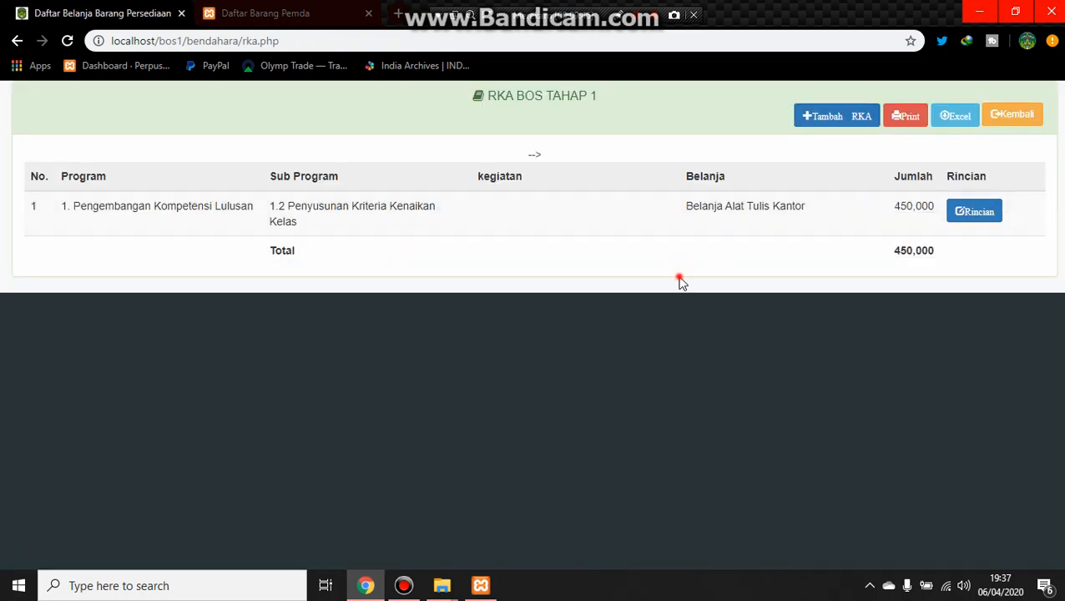
left_click(972, 213)
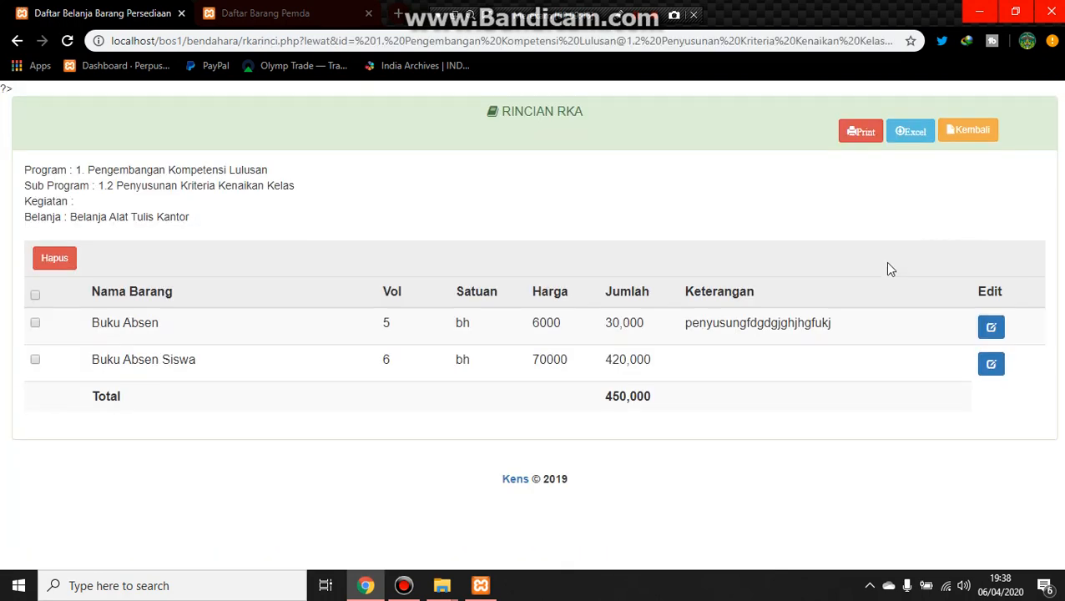